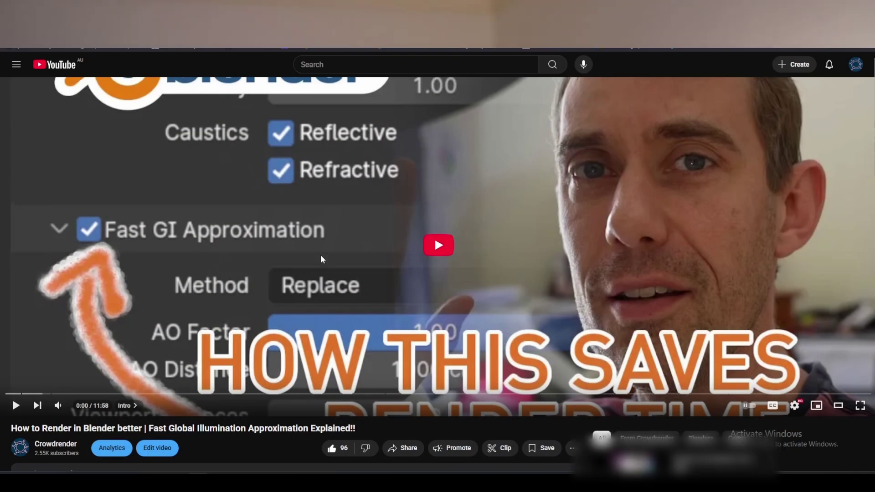
- Scroll down the Fast Global Illumination video page to the comments on ADD versus REPLACE render speed
scroll(321, 255, down, 10)
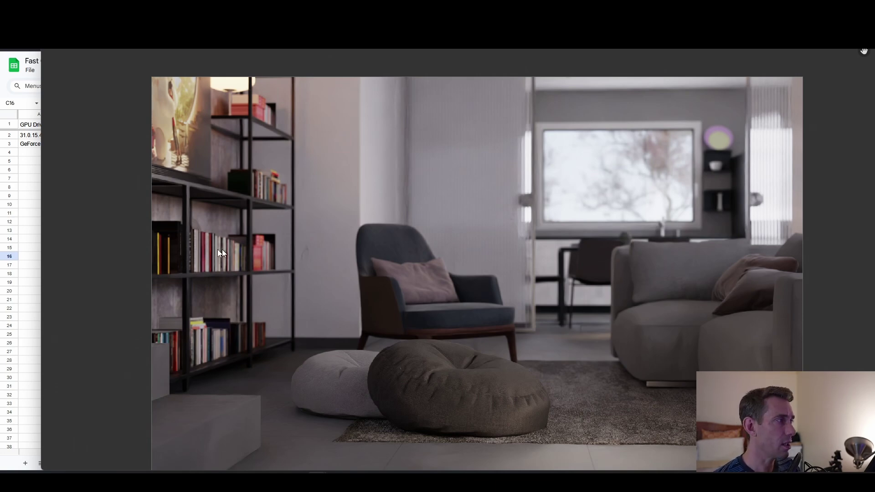
click(35, 223)
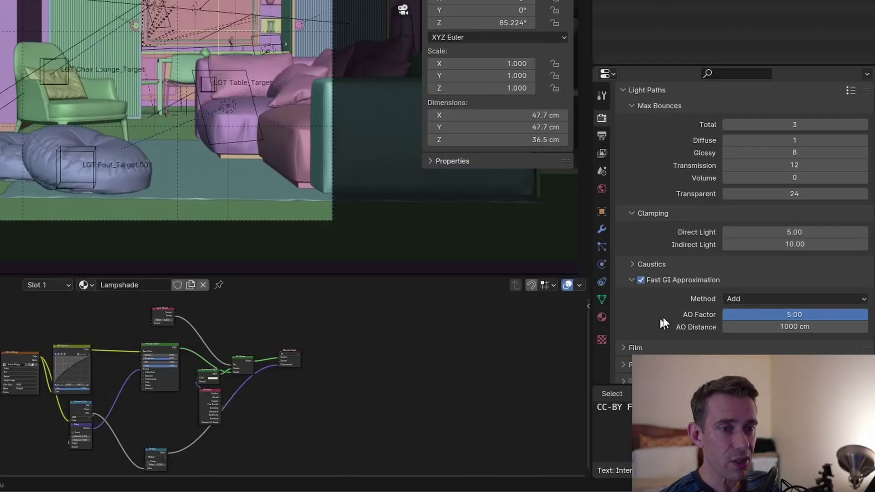
- Set Light Paths Max Bounces to Total 12 and Diffuse 6
scroll(729, 260, up, 2)
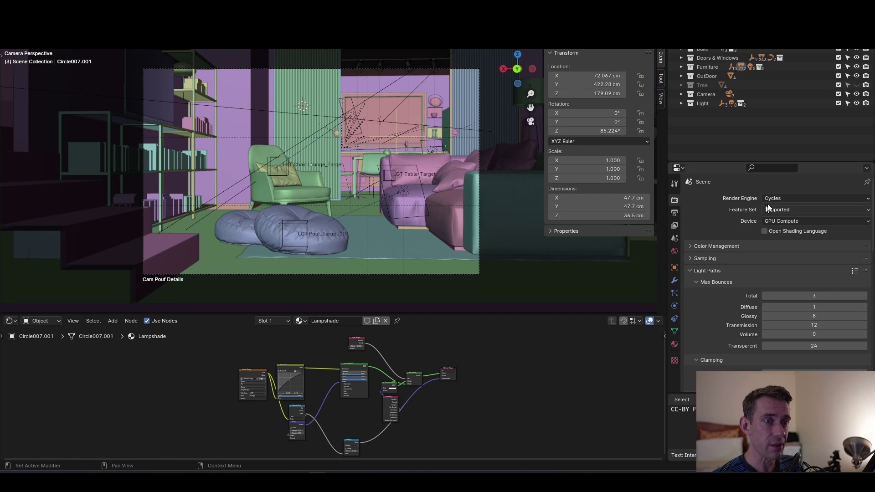
scroll(779, 223, down, 2)
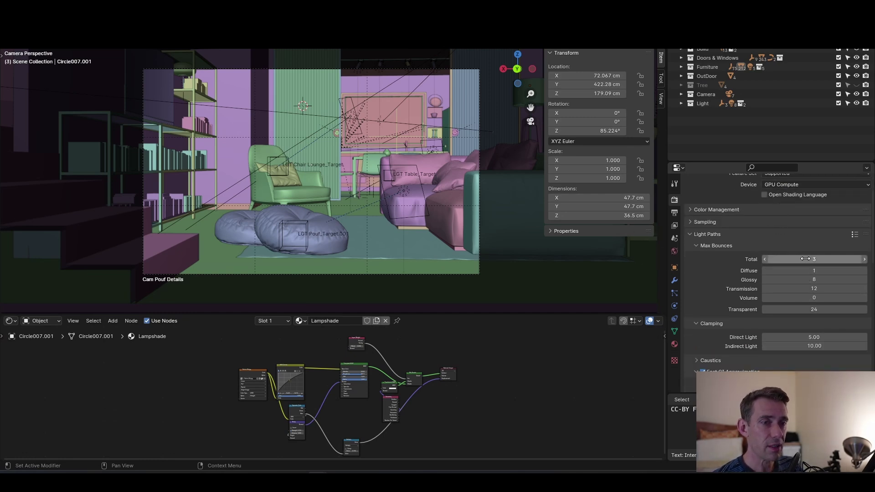
click(820, 260)
click(757, 259)
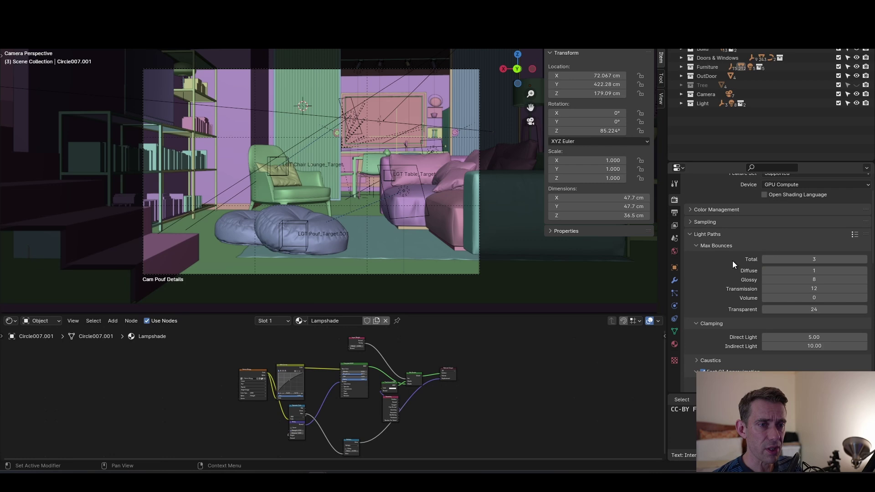
- Review the Fast GI Approximation method options, leaving Fast GI Approximation switched off
scroll(732, 261, down, 5)
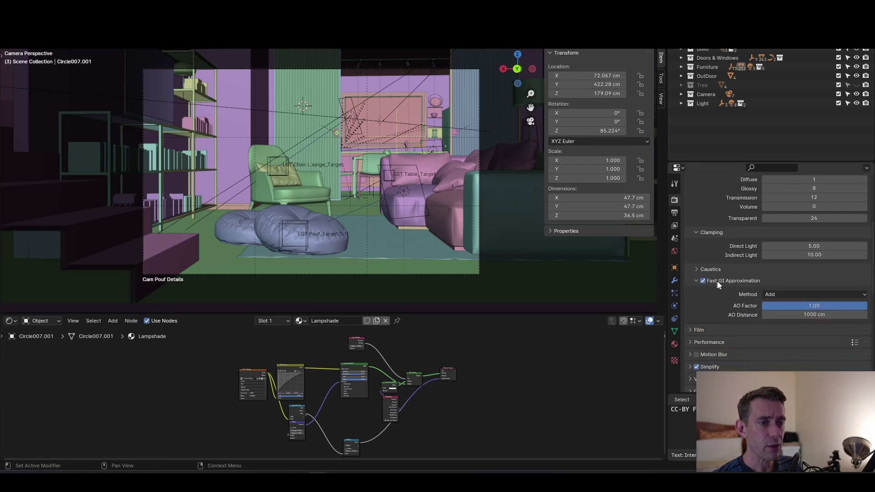
click(779, 294)
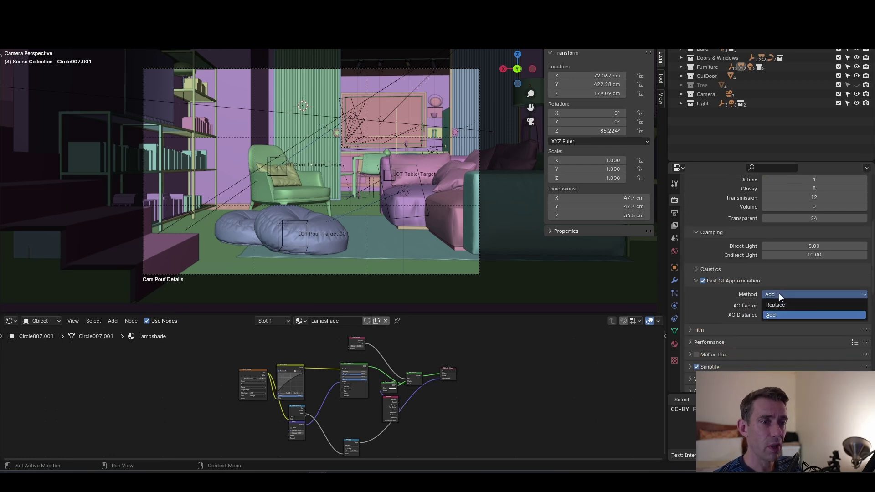
click(779, 294)
click(779, 294)
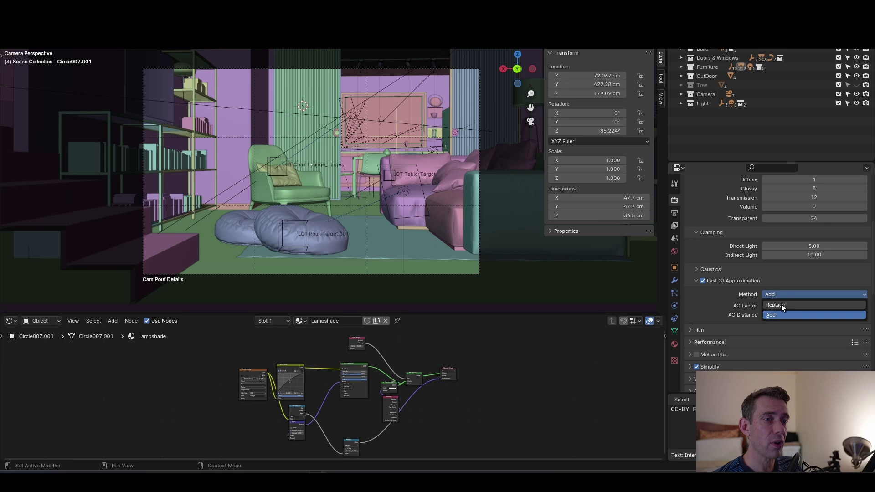
click(781, 305)
click(781, 281)
click(781, 281)
key(alt+Tab)
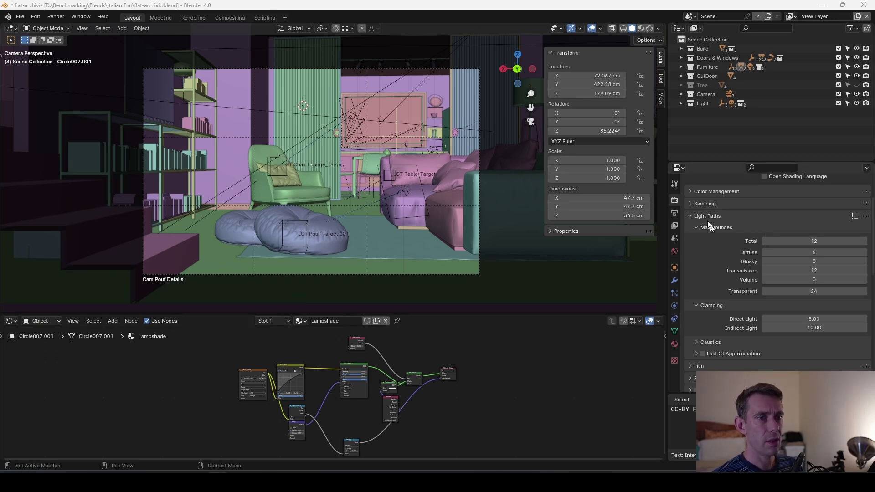
- Render the flat without Fast GI and flip slots to compare the 44.46 s and 37.84 s results
scroll(732, 264, down, 1)
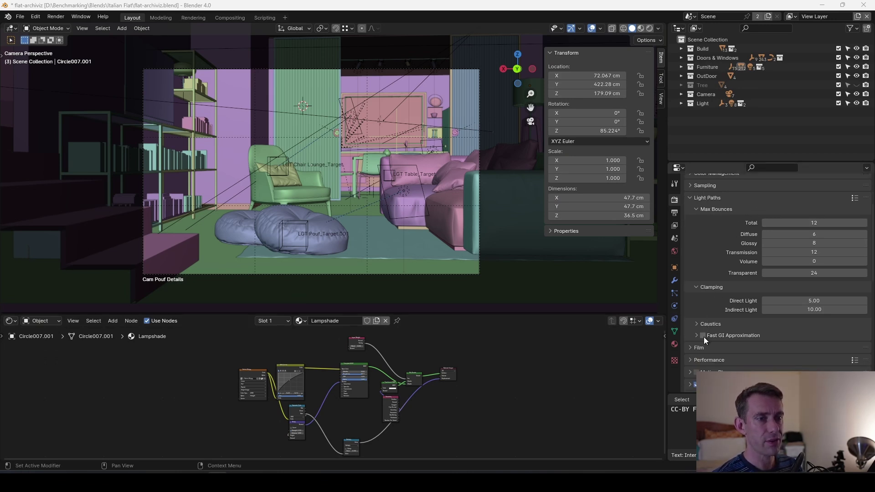
scroll(731, 294, down, 8)
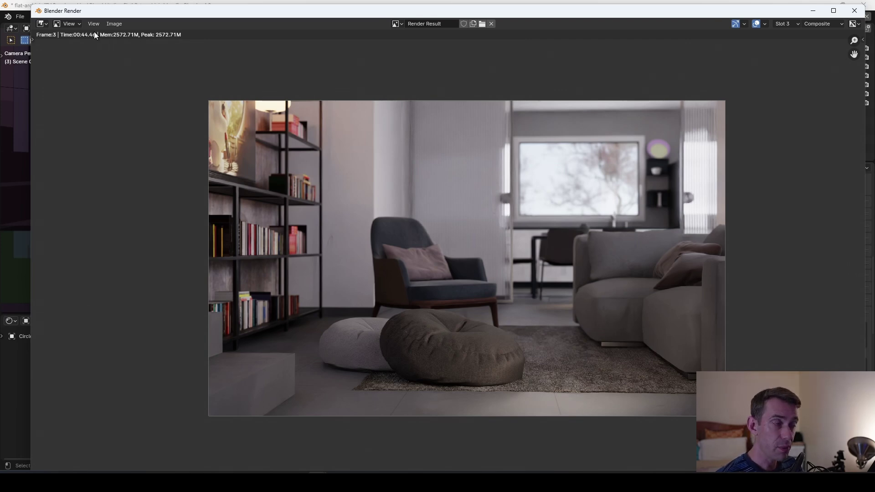
key(Escape)
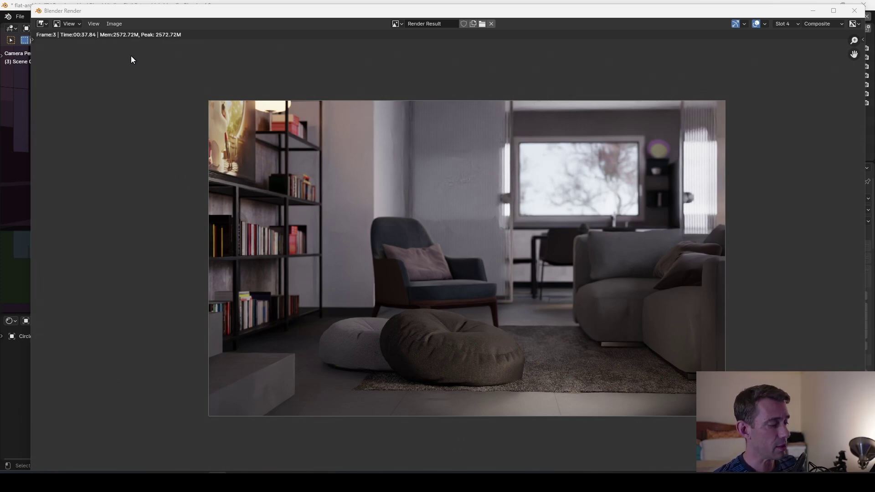
key(alt+j)
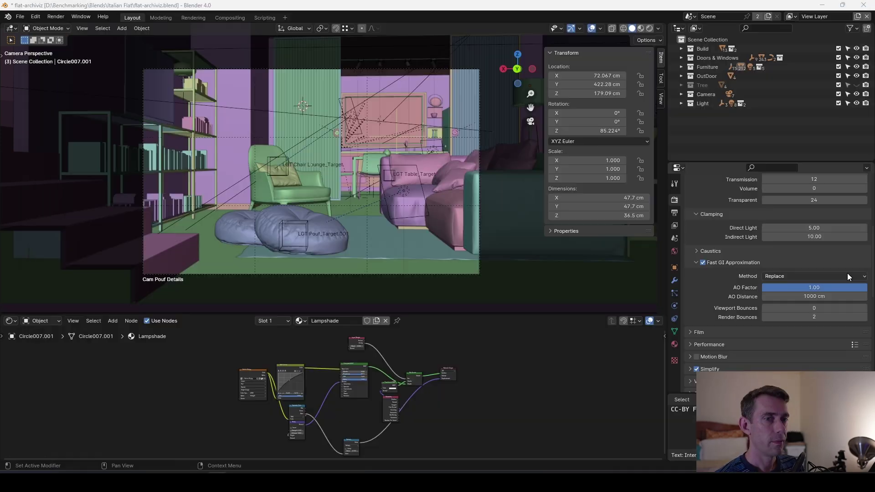
- Switch the Fast GI method to Add and render the flat with F12
click(848, 272)
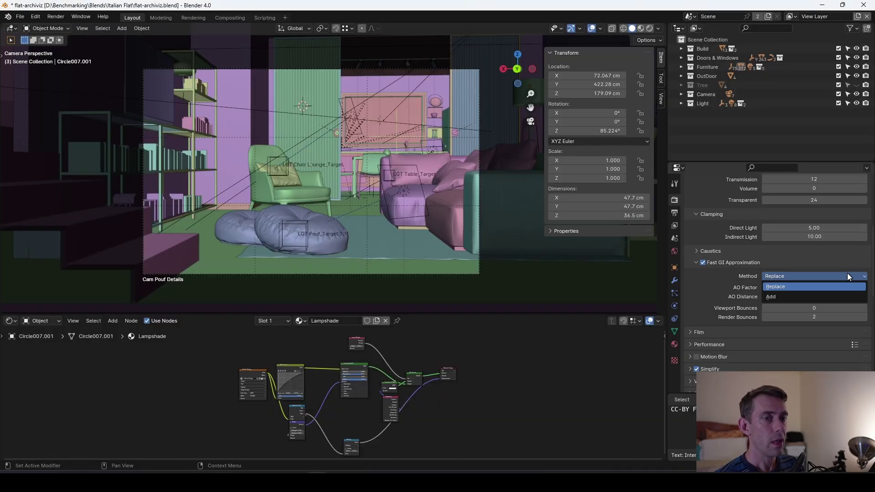
click(832, 295)
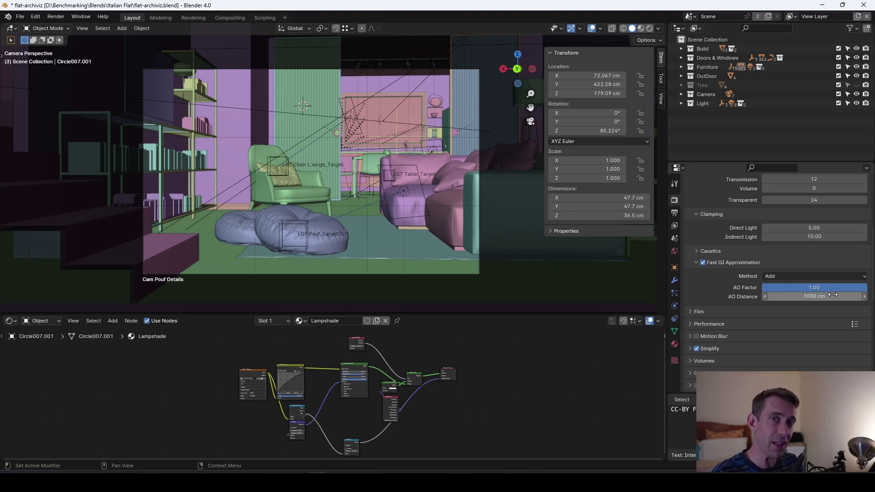
key(F12)
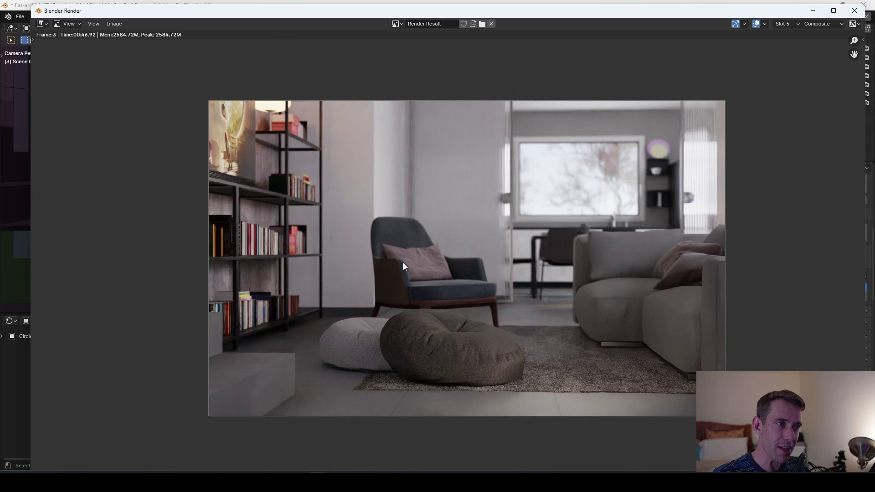
- Cycle render slots 3, 4 and 5 to compare the 46.92 s, 44.46 s and 37.84 s renders
key(alt+j)
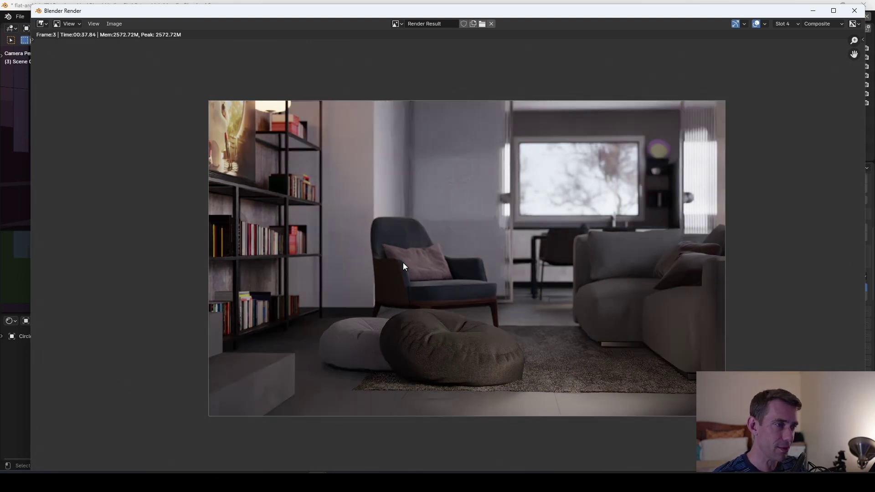
key(j)
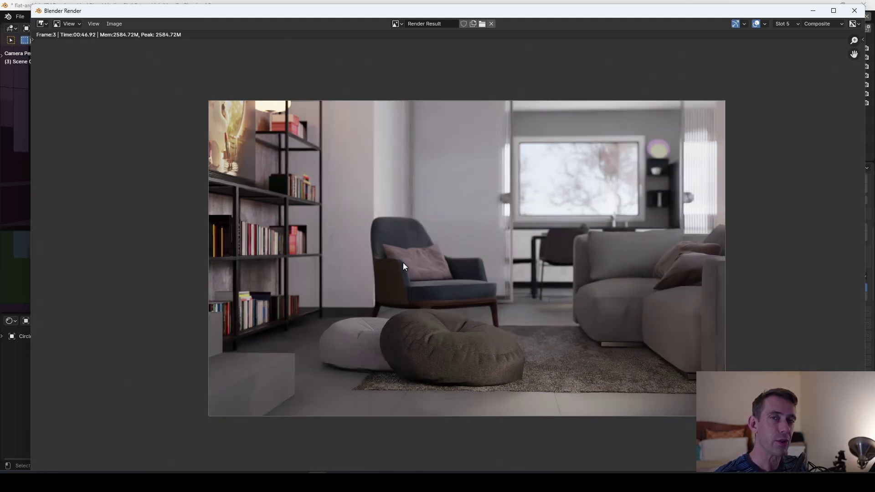
key(3)
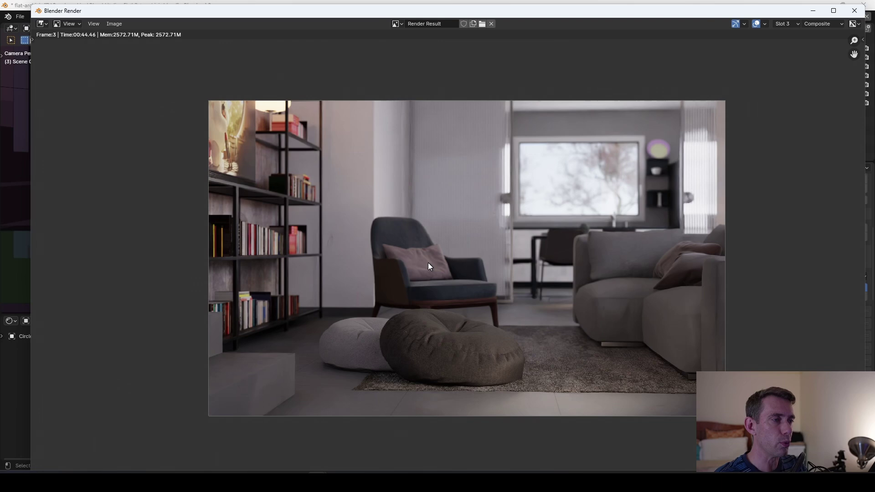
key(5)
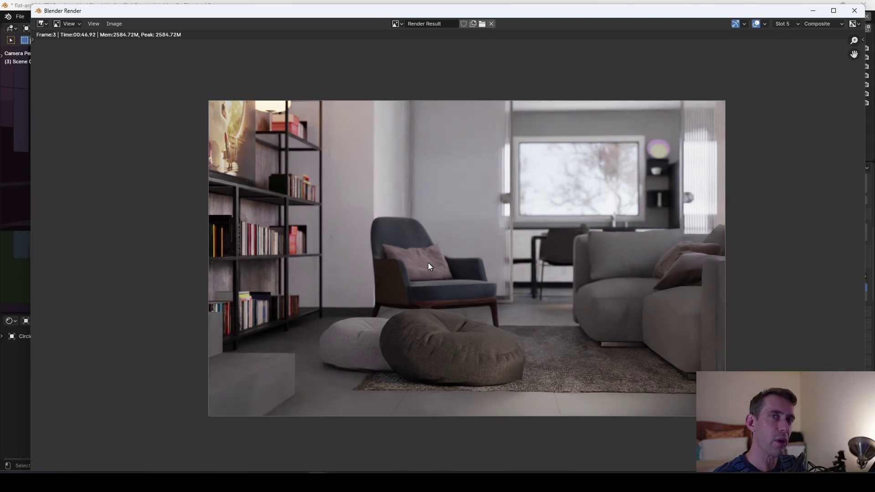
key(3)
key(5)
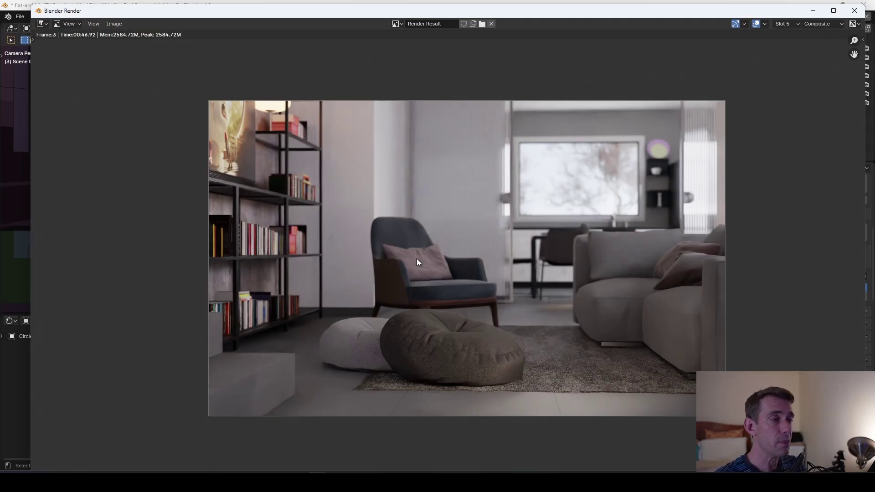
key(3)
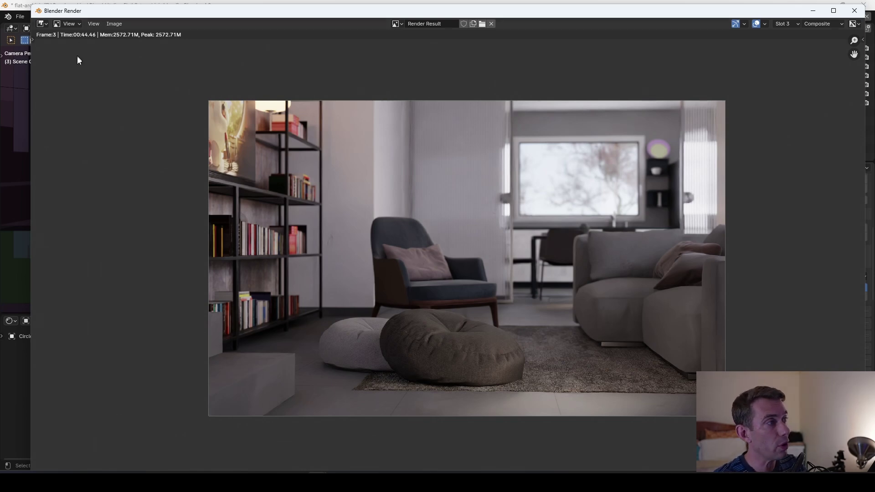
key(4)
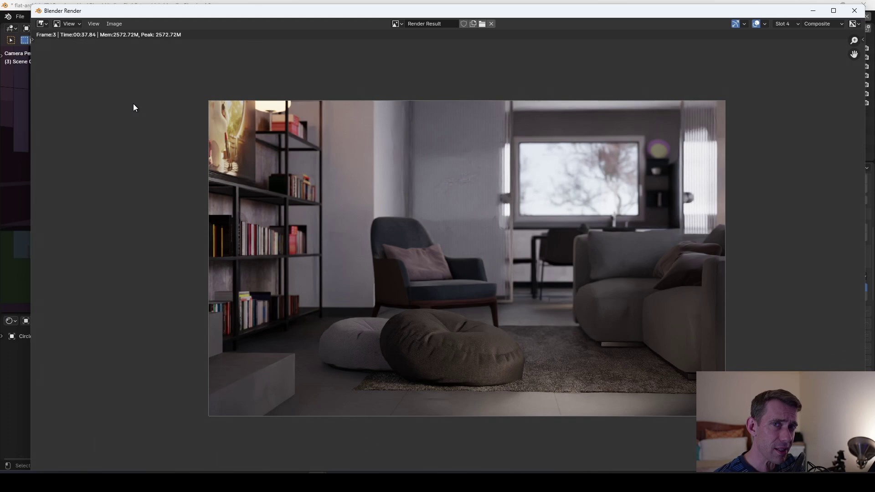
key(5)
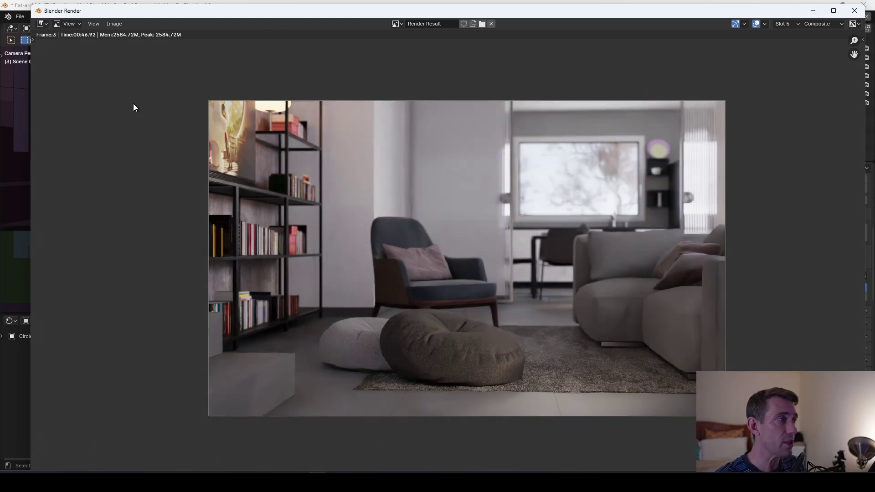
key(3)
key(5)
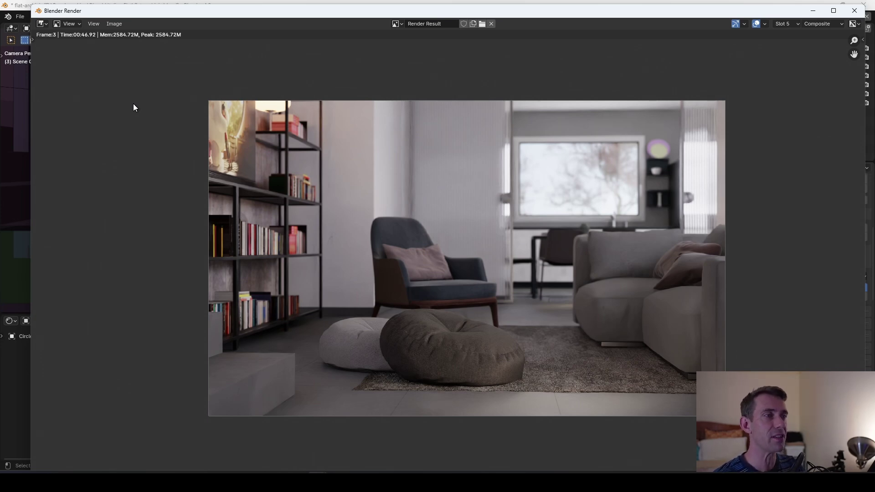
key(alt+j)
- Close the render window and lower Max Bounces, with Diffuse bounces set to 1
key(j)
key(j)
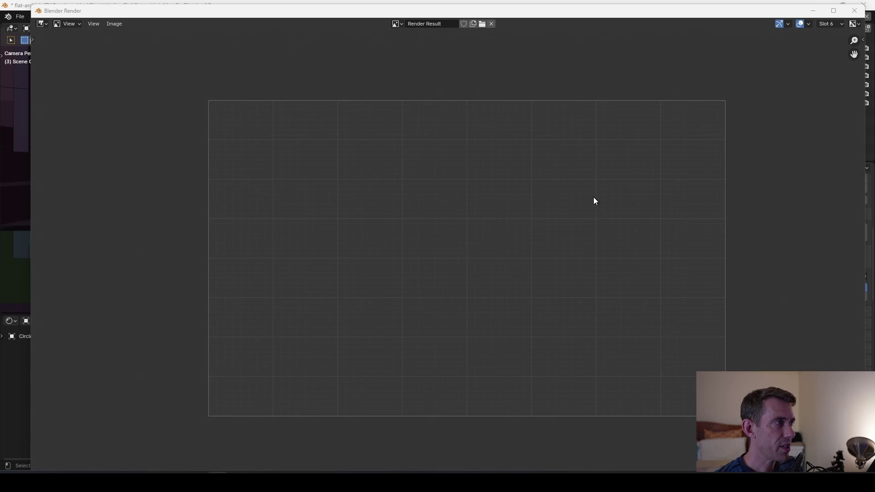
click(14, 416)
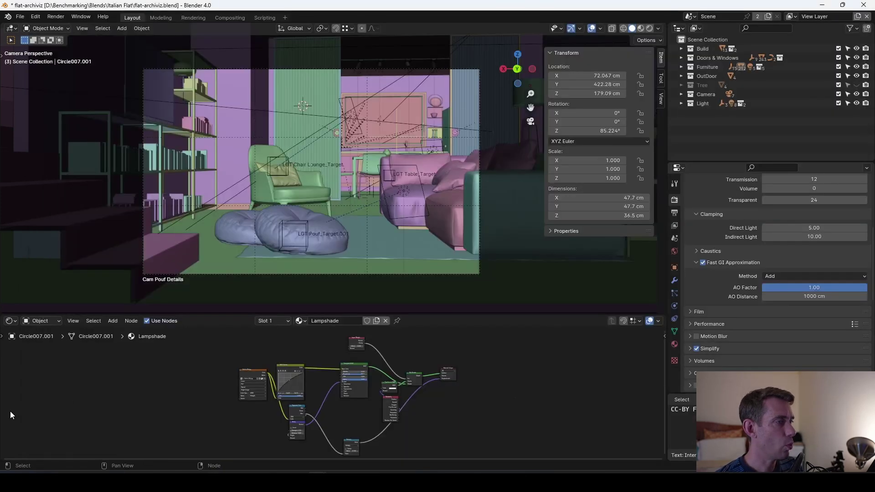
scroll(749, 276, up, 3)
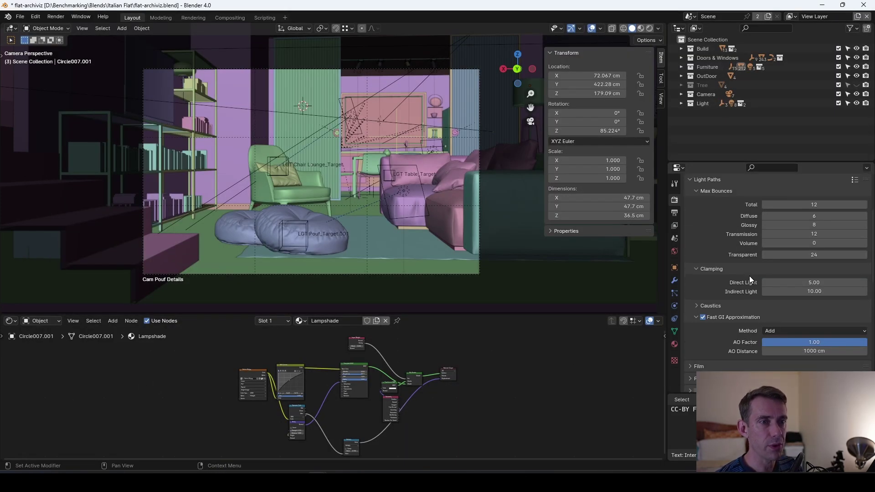
double_click(813, 204)
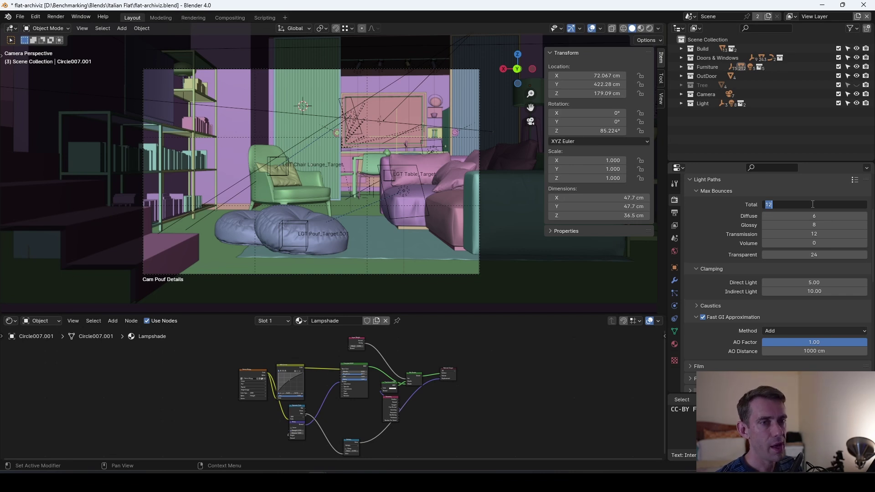
text(2)
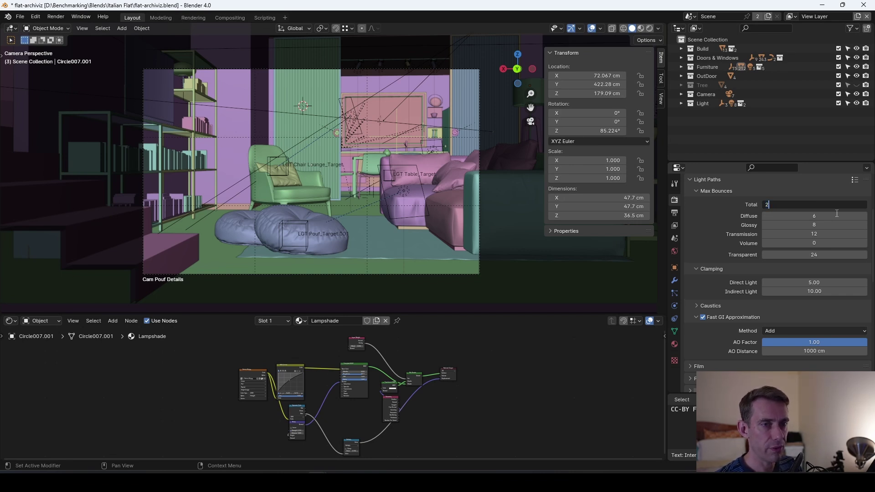
double_click(837, 214)
text(1)
key(Return)
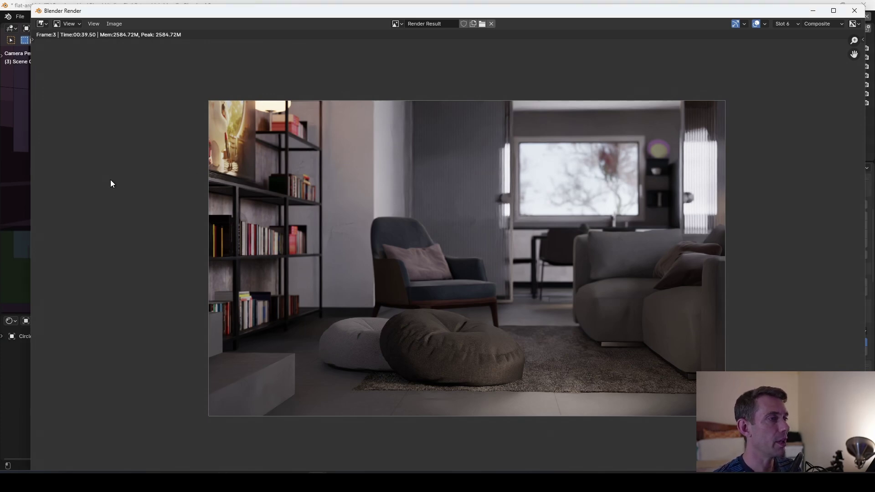
- Toggle between the slot 6 and brighter slot 3 renders, then close the render result
key(3)
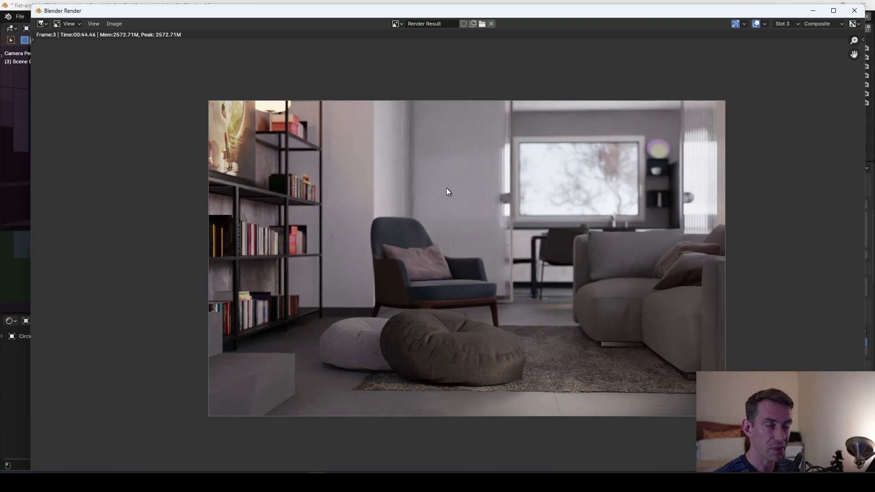
key(6)
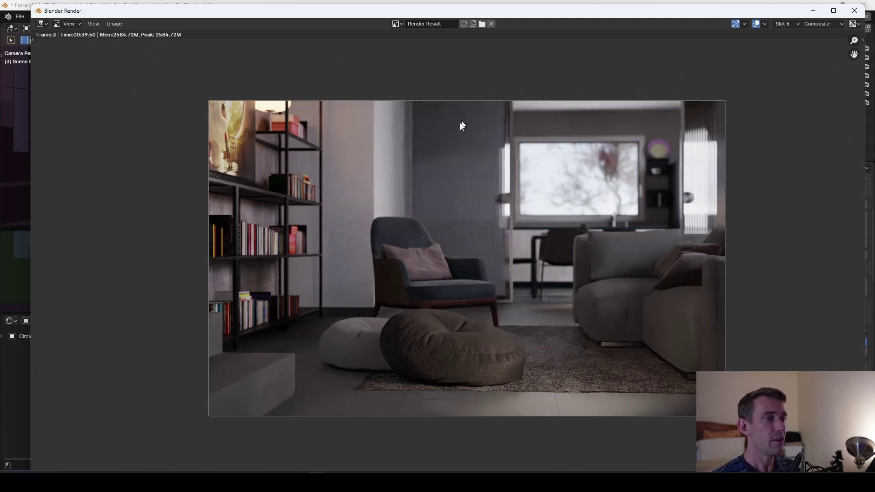
key(3)
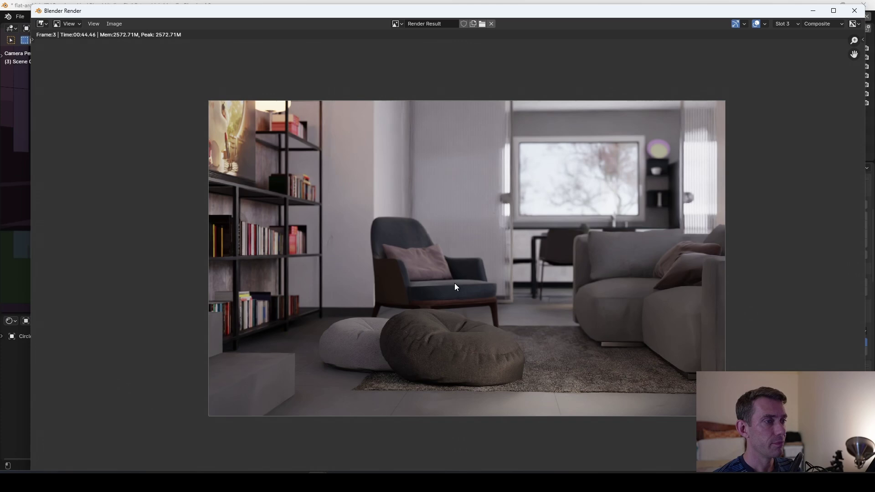
key(6)
key(3)
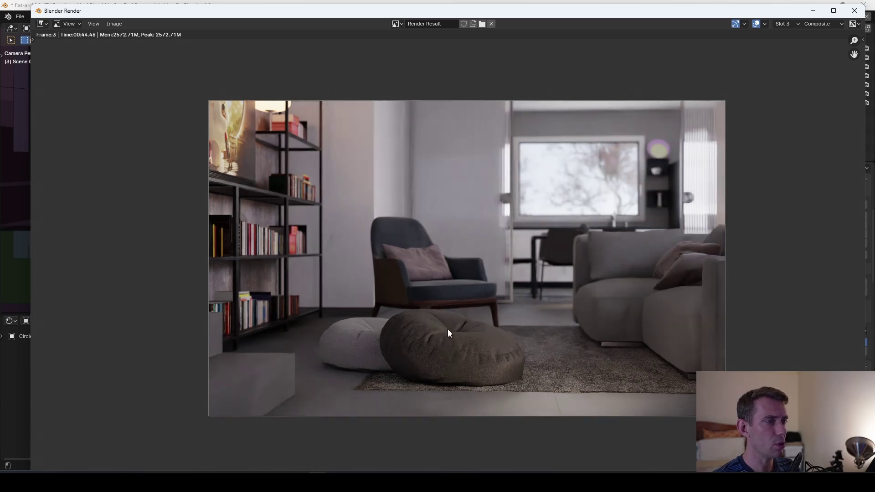
key(6)
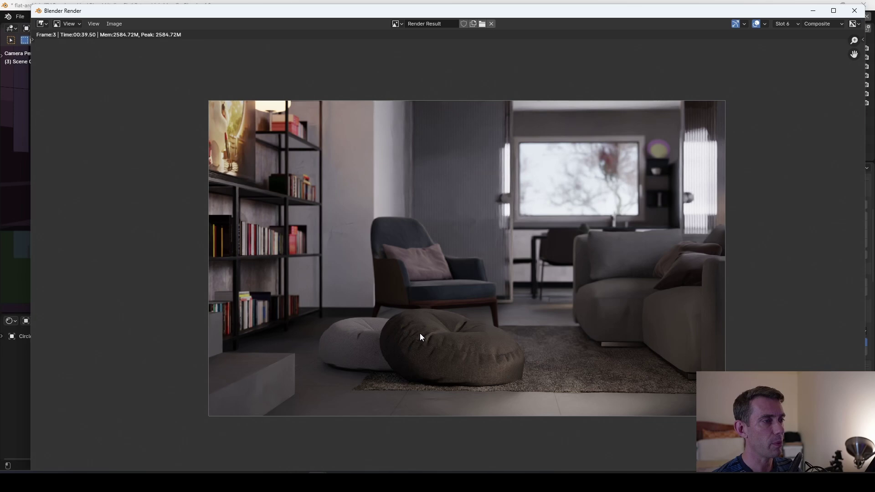
key(3)
key(6)
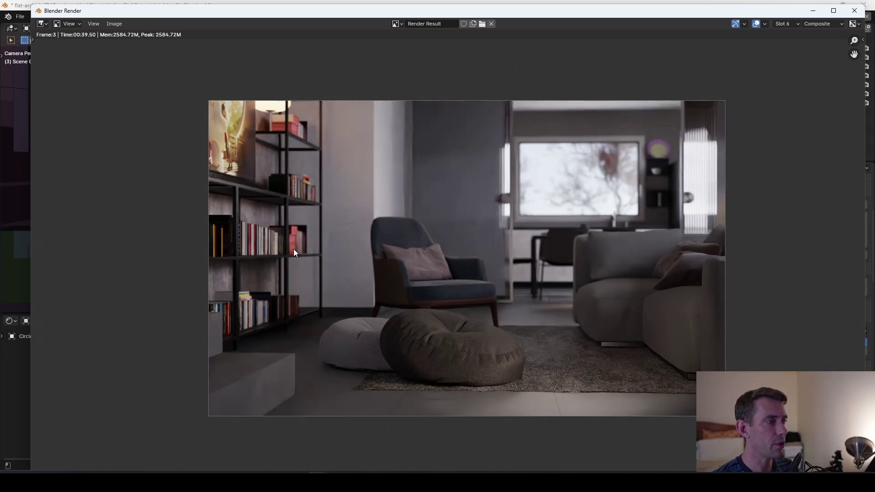
key(3)
key(6)
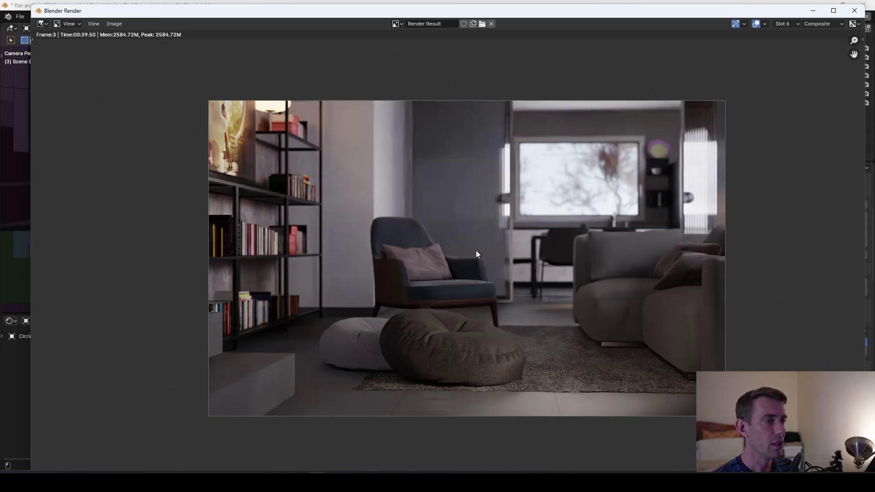
key(3)
key(6)
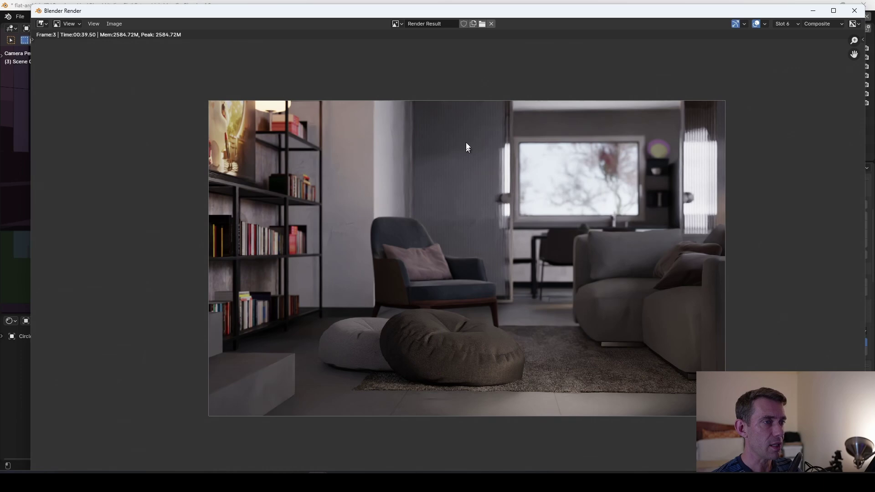
key(3)
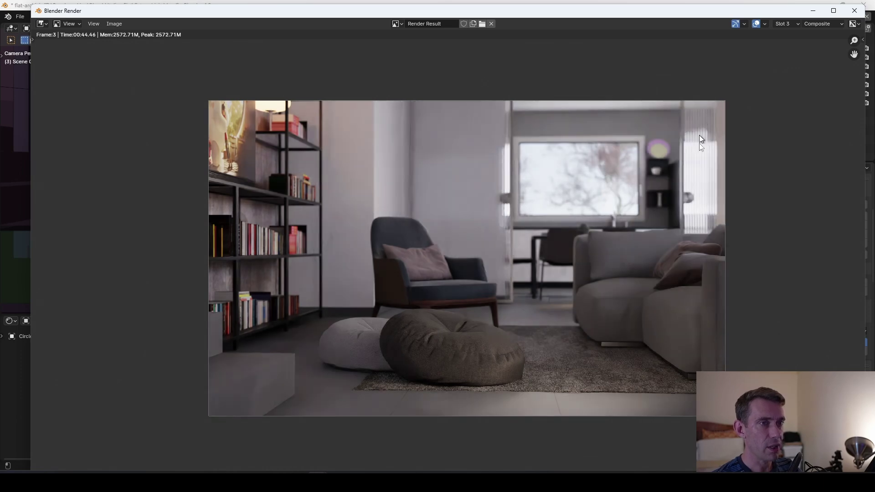
key(6)
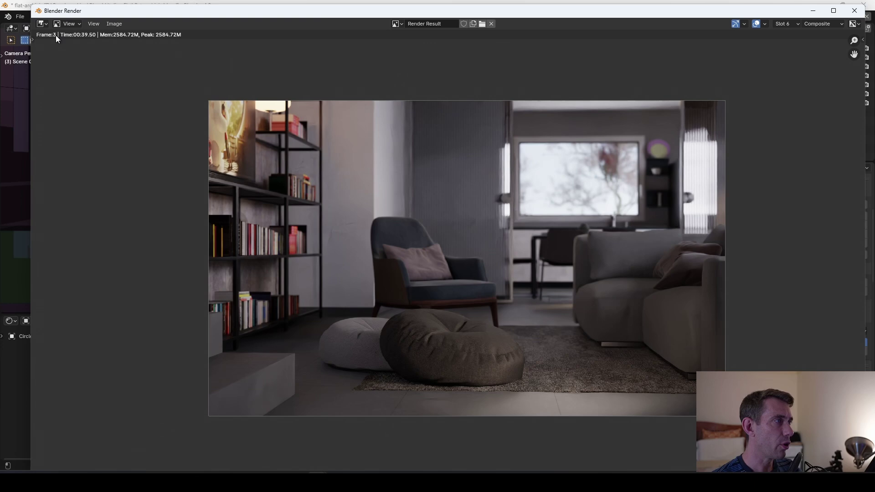
key(3)
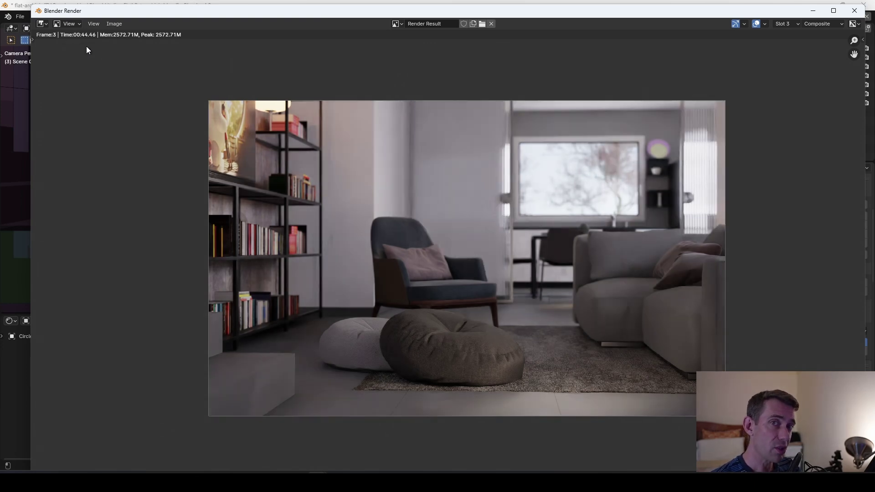
key(6)
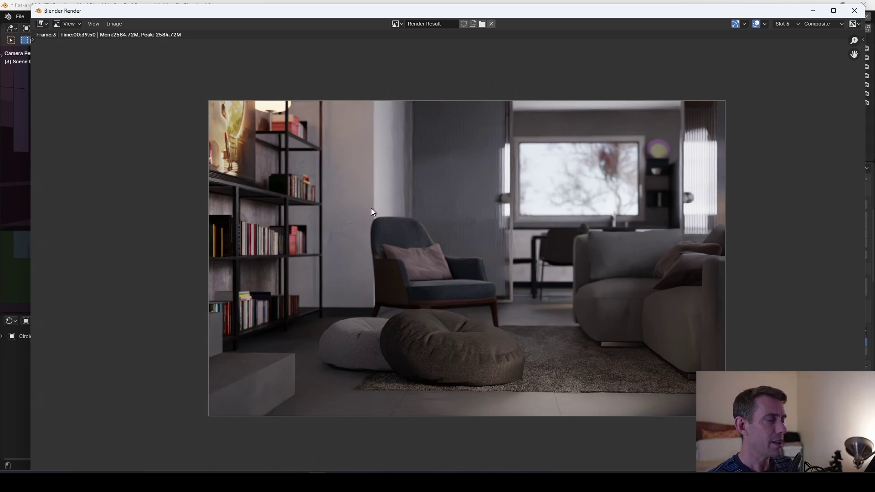
key(Escape)
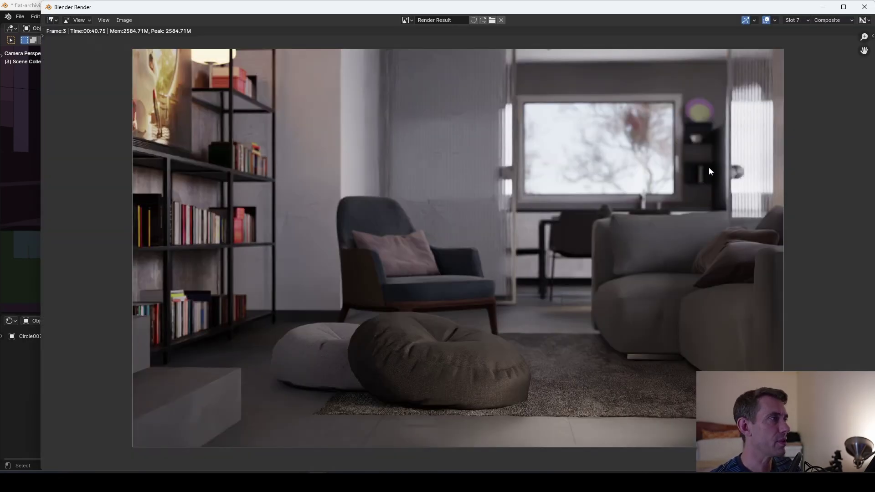
key(j)
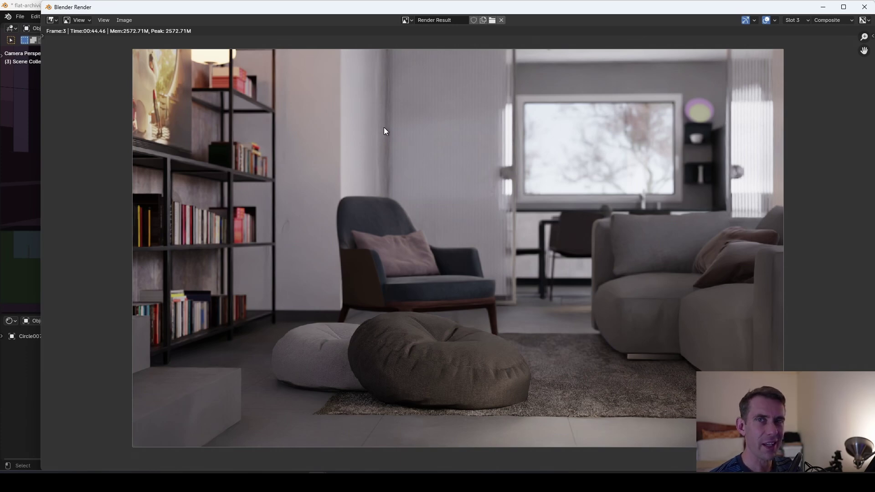
key(j)
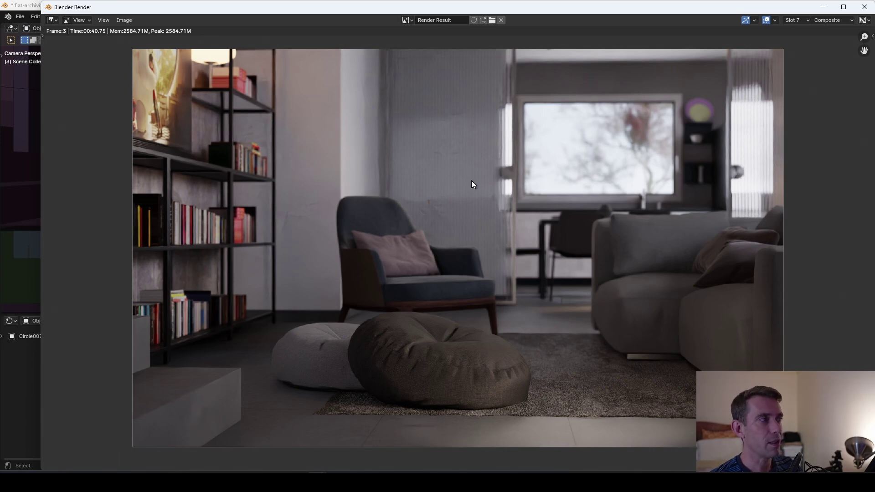
key(alt+j)
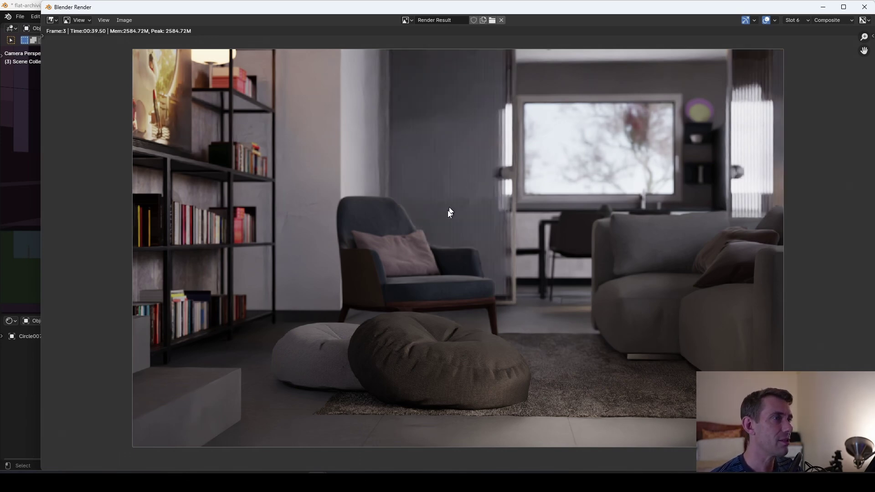
key(j)
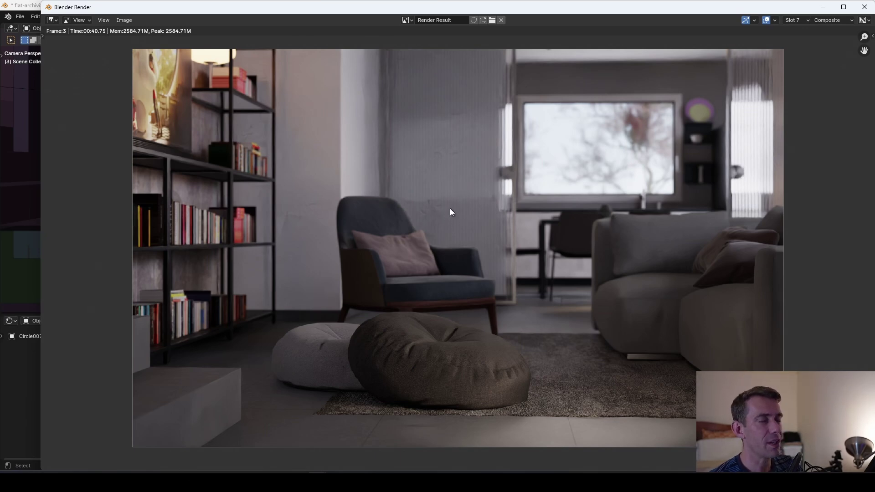
key(alt+j)
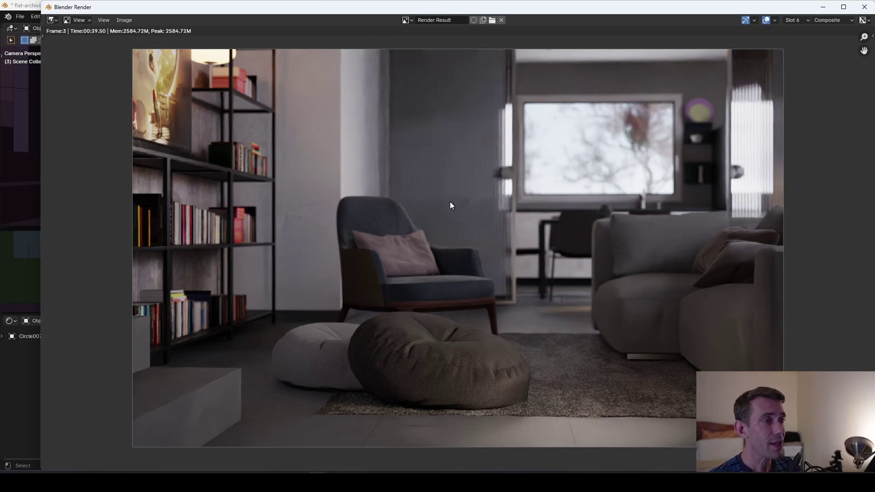
key(j)
key(alt+j)
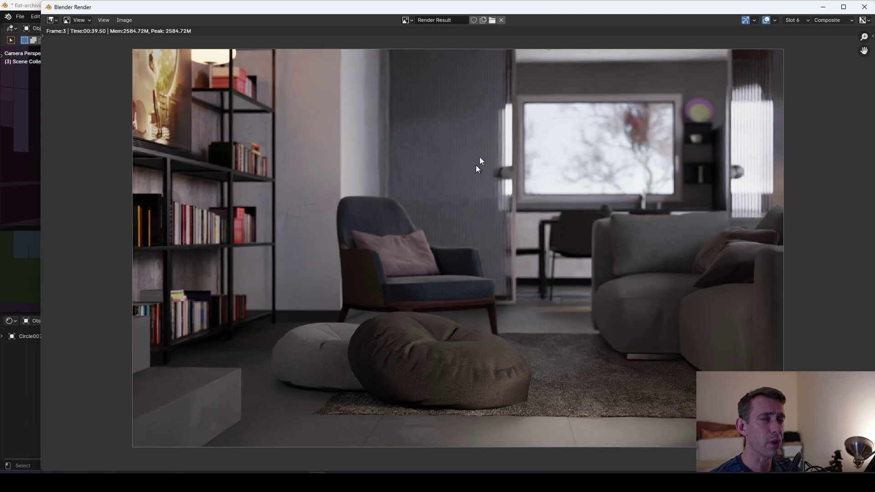
key(j)
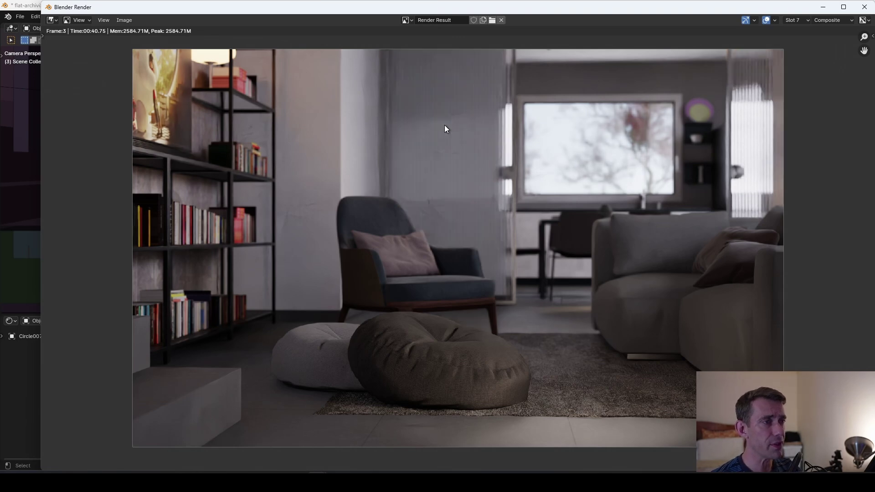
key(3)
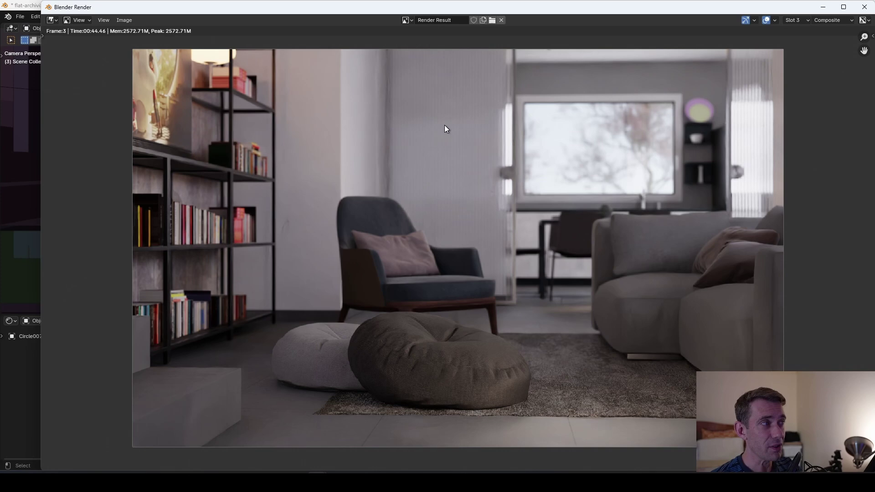
key(7)
key(alt+j)
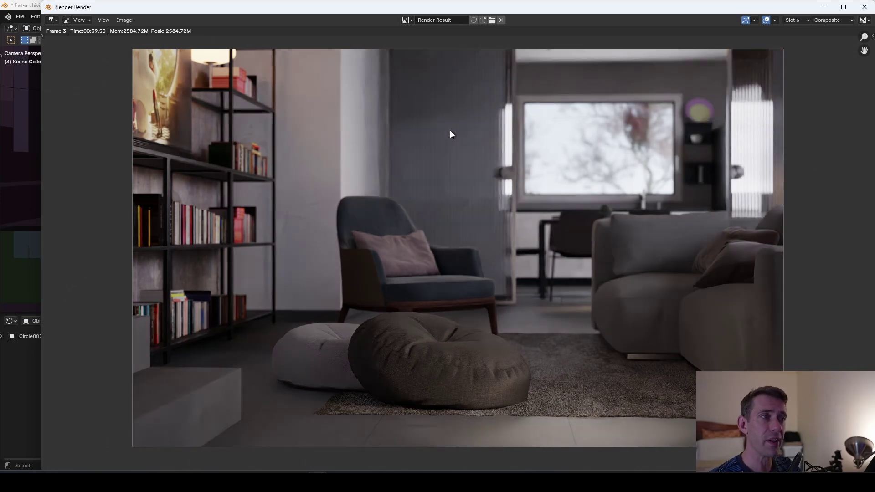
key(j)
key(3)
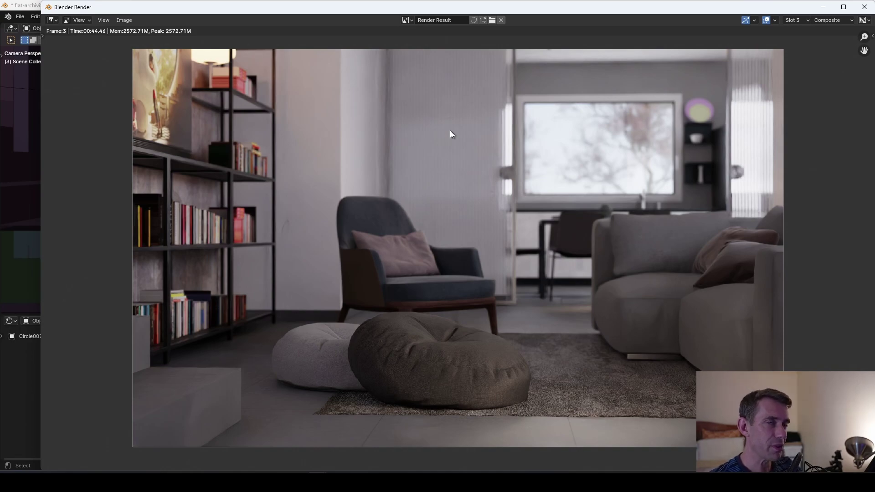
key(Escape)
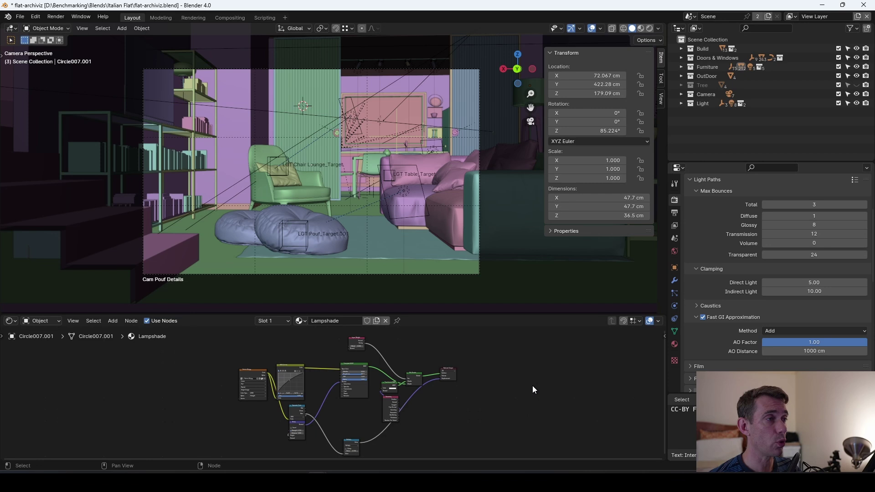
- Set the Fast GI AO Factor to 5 and render the living room again
click(819, 341)
click(803, 342)
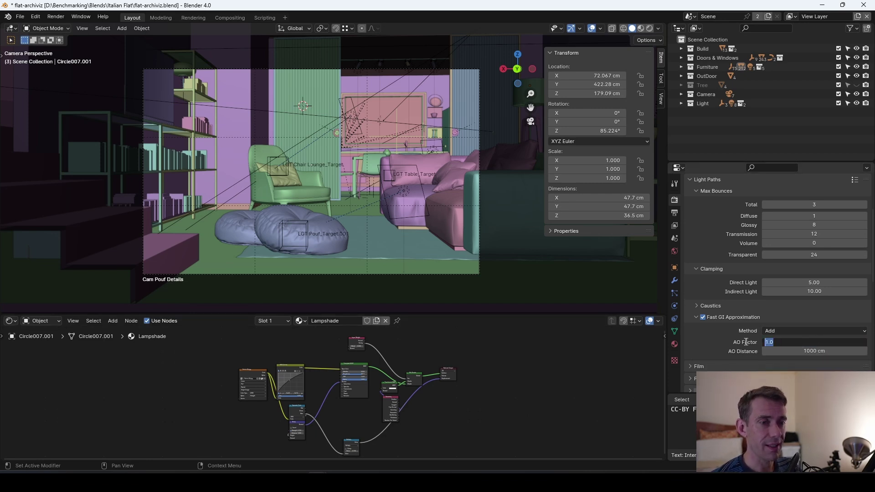
text(5)
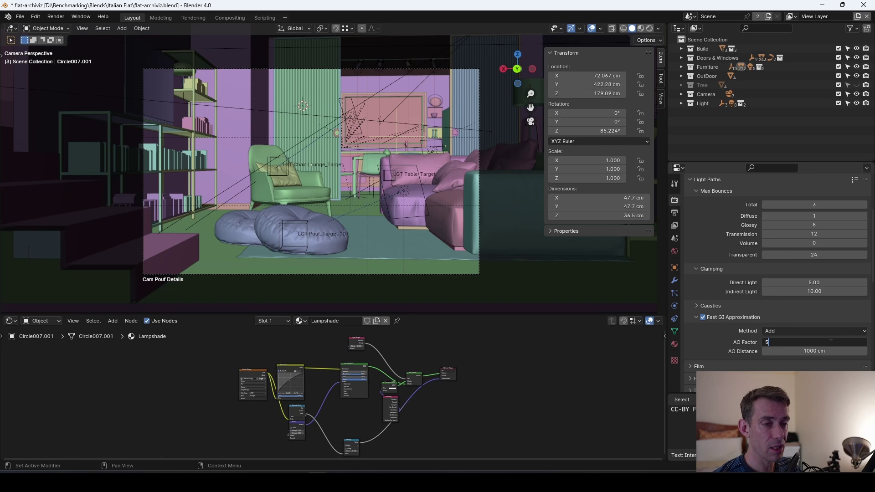
key(Return)
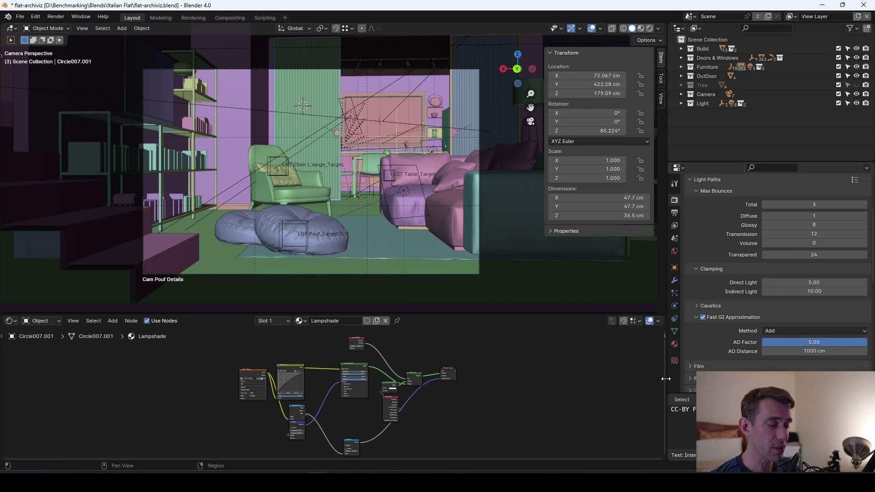
key(F11)
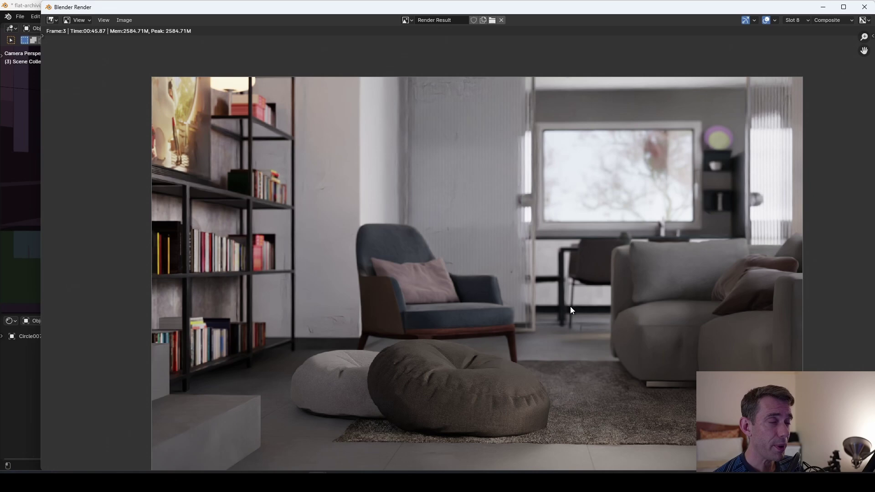
- Zoom into the slot 3 render, switch to the slot 8 render, and zoom back out
key(3)
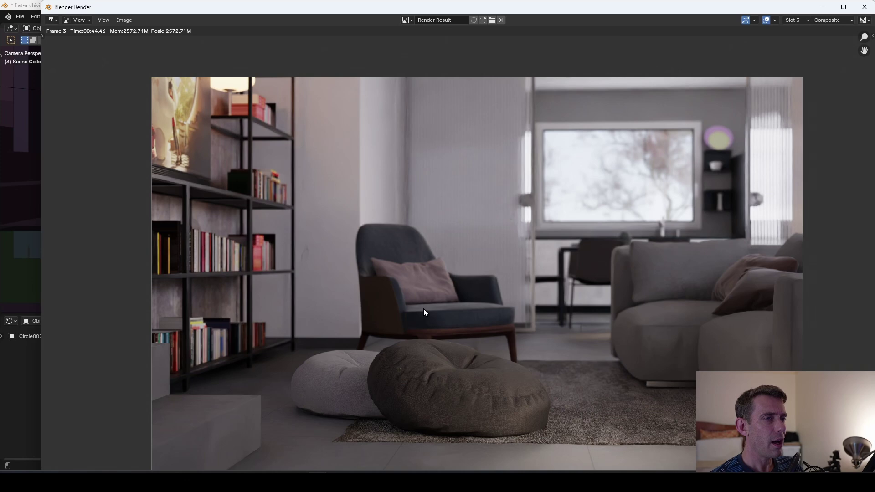
scroll(335, 259, up, 3)
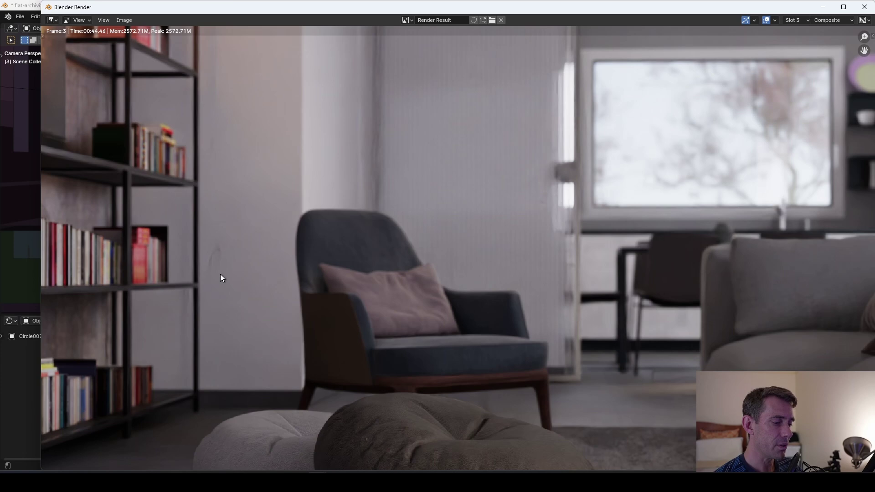
key(8)
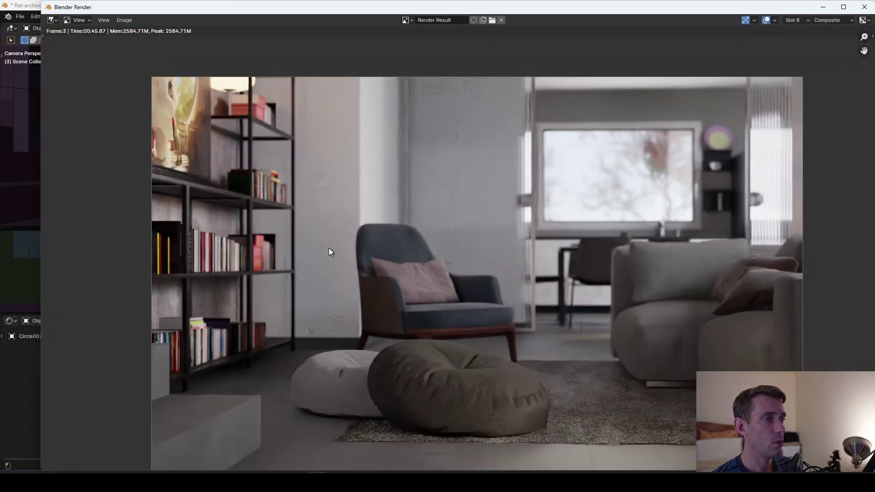
scroll(329, 249, down, 2)
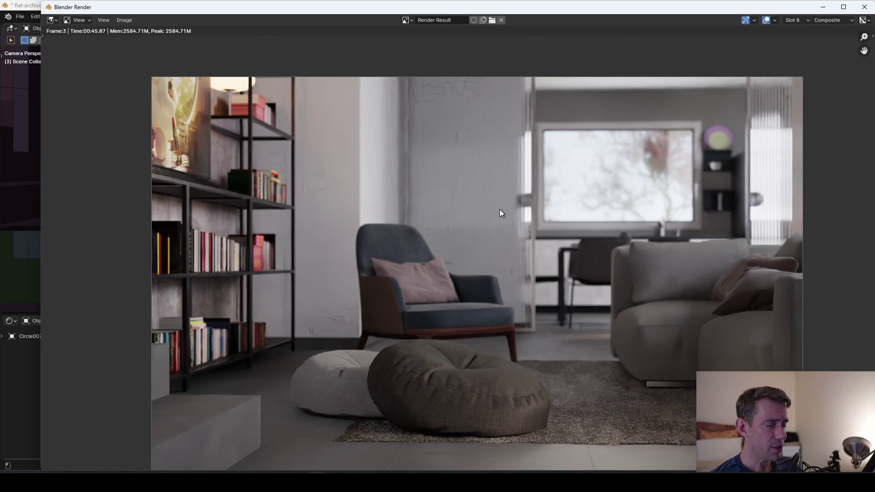
- Flip between the darker slot 7 and brighter slot 8 renders, ending on slot 3
key(alt+j)
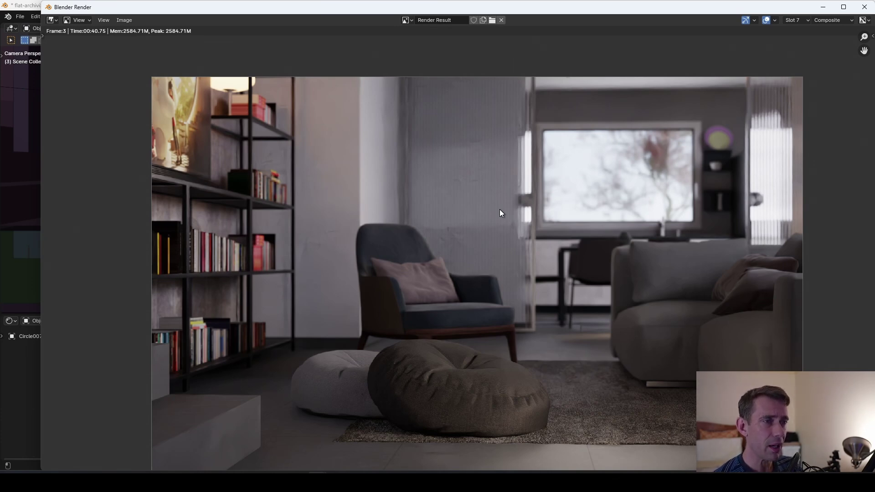
key(j)
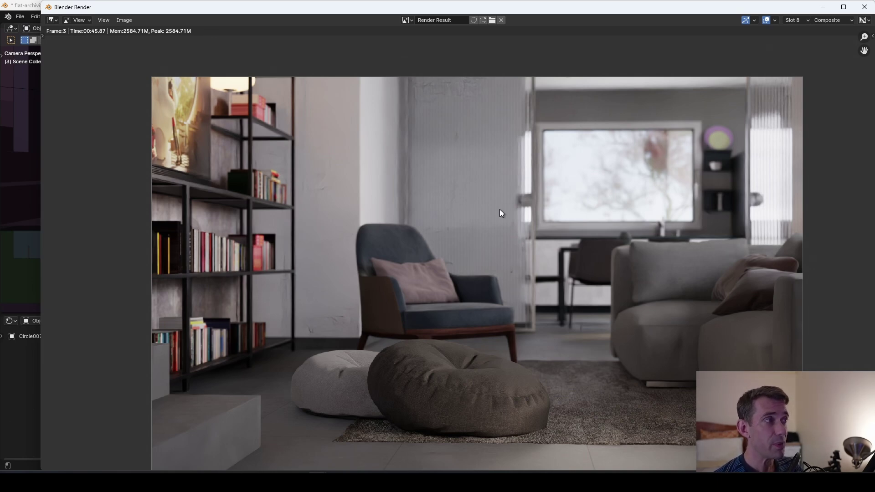
key(alt+j)
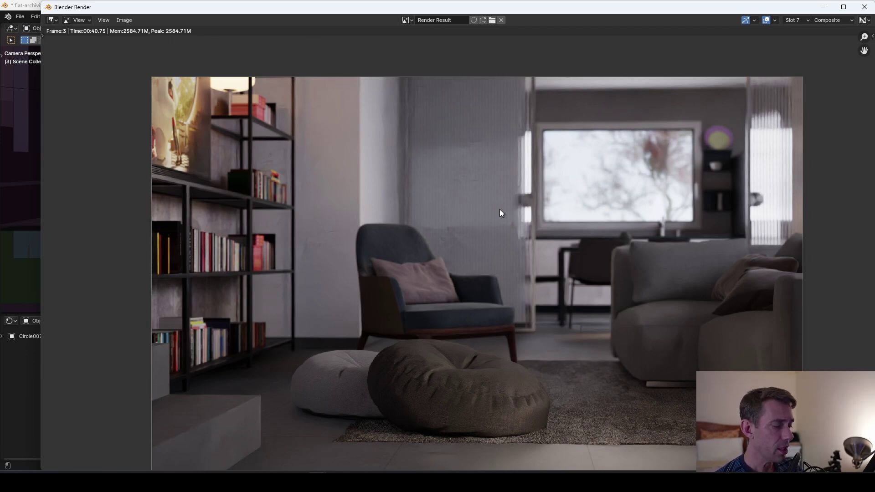
key(j)
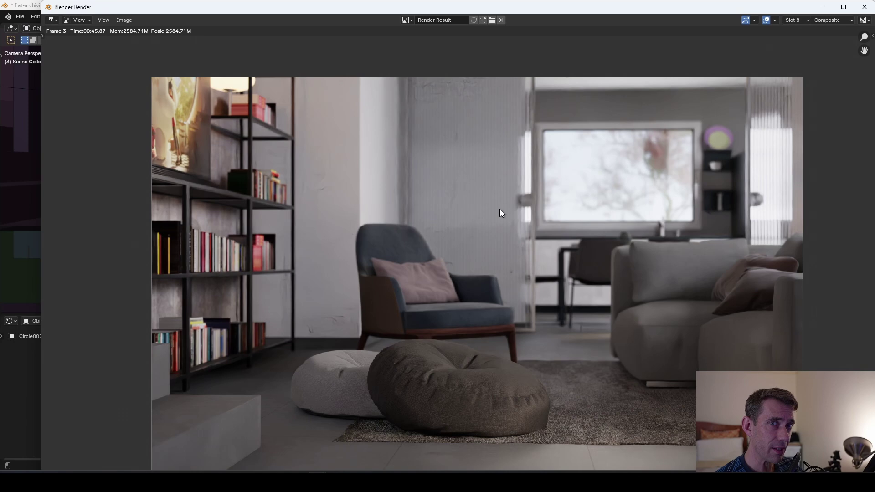
key(j)
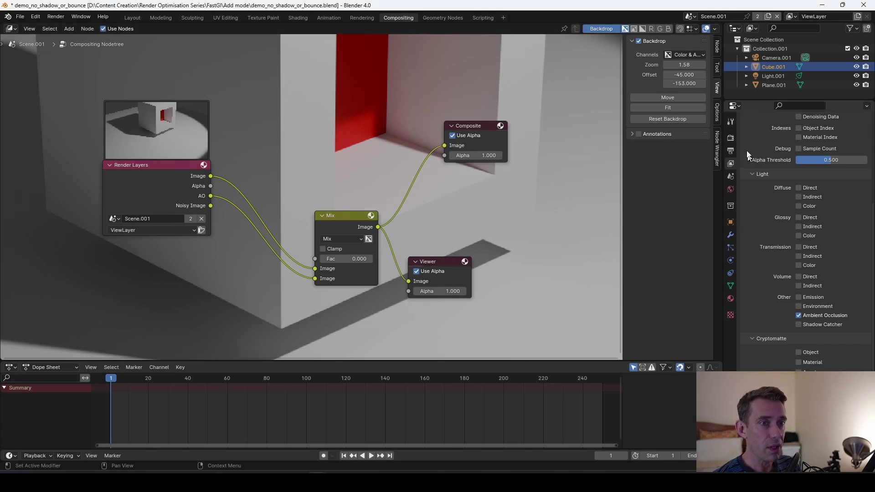
- Enable the Ambient Occlusion pass under the View Layer's Light passes
scroll(780, 141, down, 1)
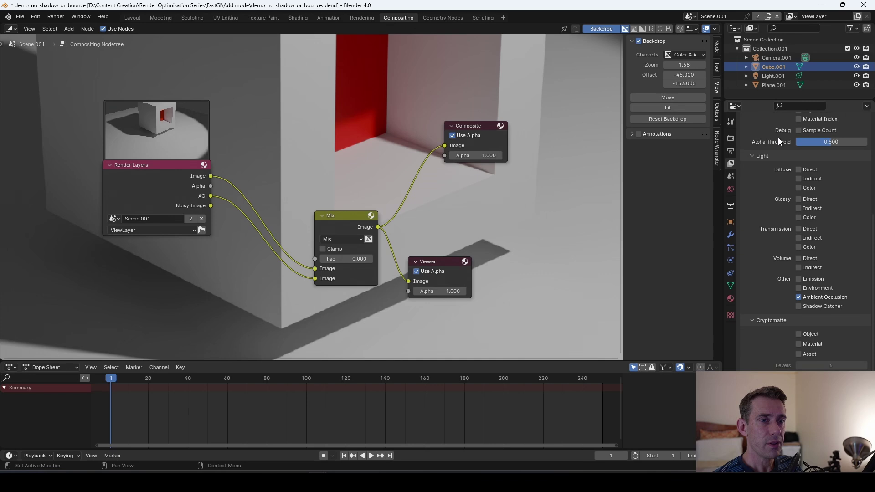
scroll(780, 142, down, 1)
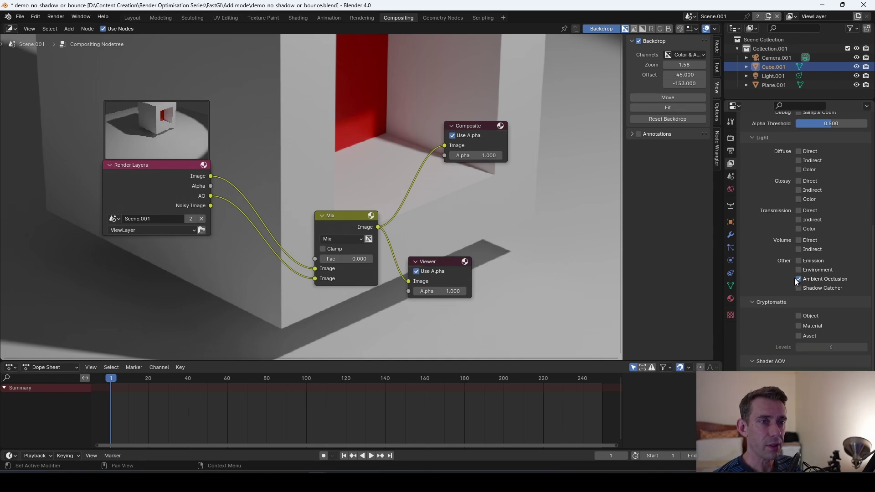
scroll(797, 279, up, 6)
click(755, 246)
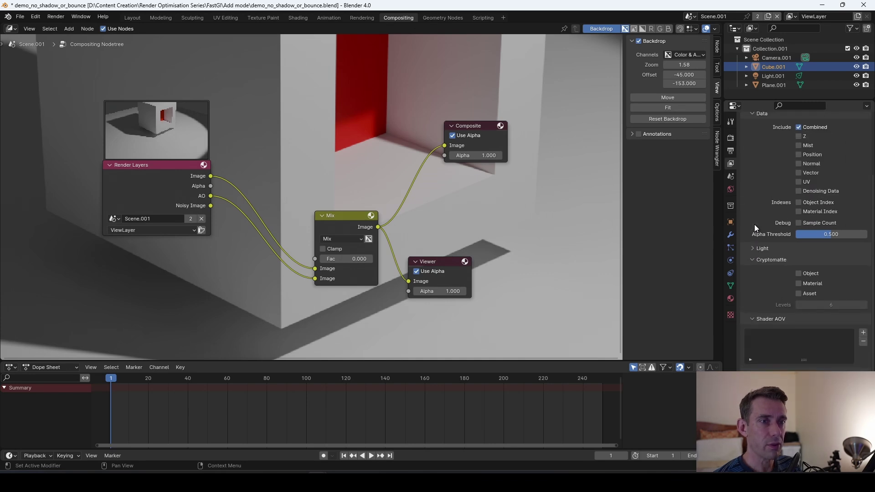
click(754, 248)
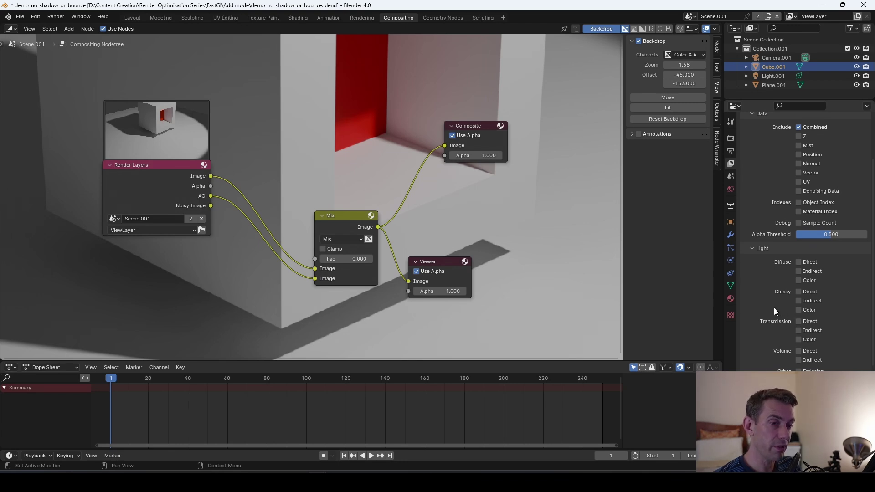
scroll(774, 308, down, 1)
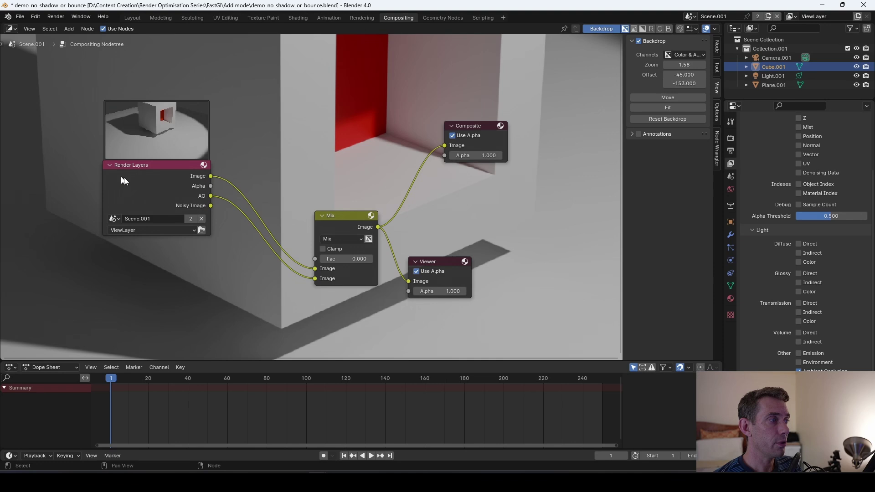
- Route the AO pass to the Viewer and move the nodes clear of the backdrop image
ctrl+shift+click(212, 197)
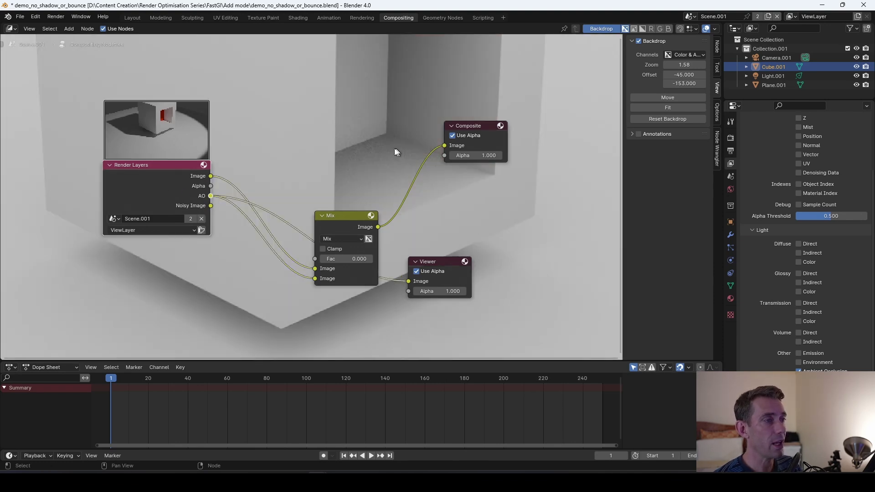
scroll(395, 146, down, 1)
middle_drag(395, 148, 417, 335)
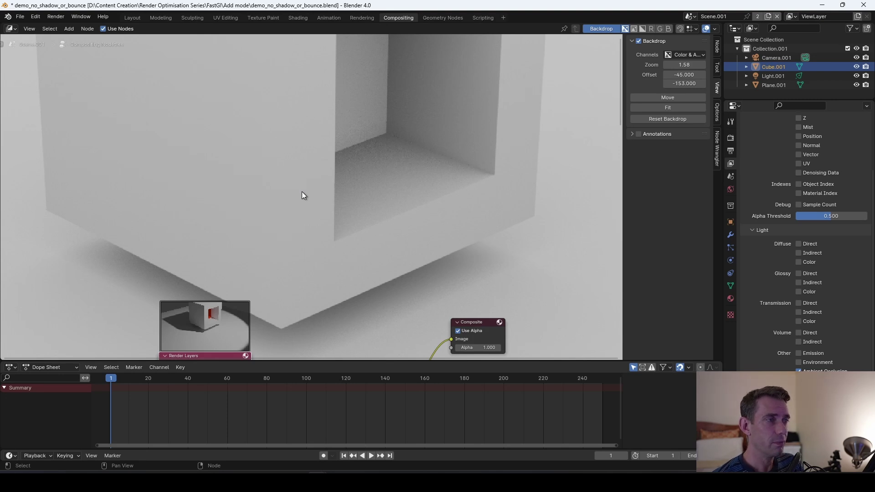
middle_drag(362, 191, 314, 238)
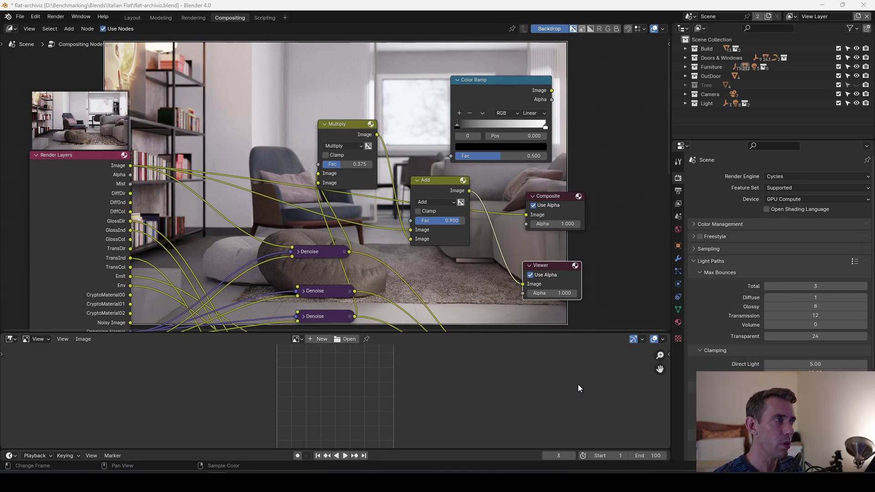
- Show the flat file's stored Slot 1 render of frame 3 in the render window
key(F12)
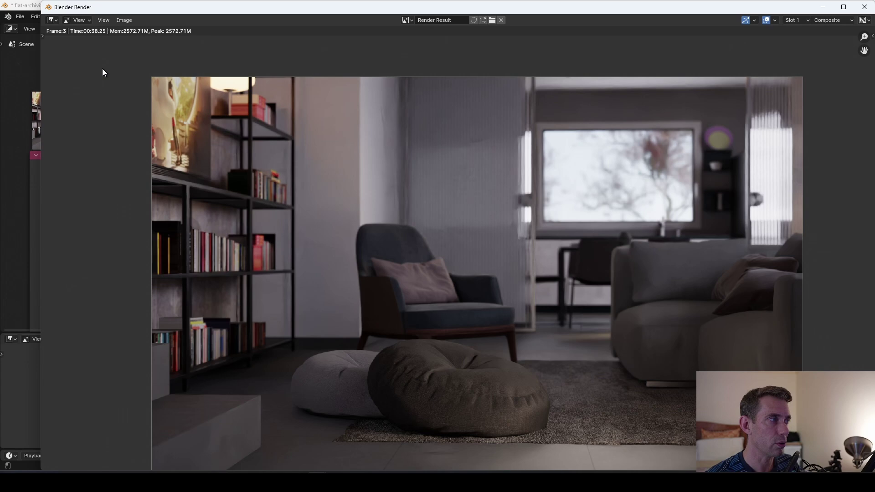
- Flip between the darker Slot 1 and brighter Slot 3 renders, then close the render window
key(3)
key(1)
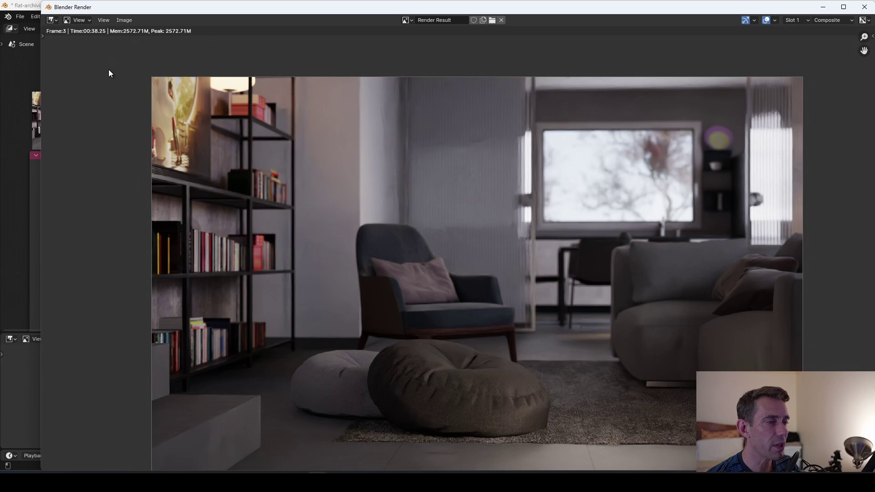
key(3)
key(1)
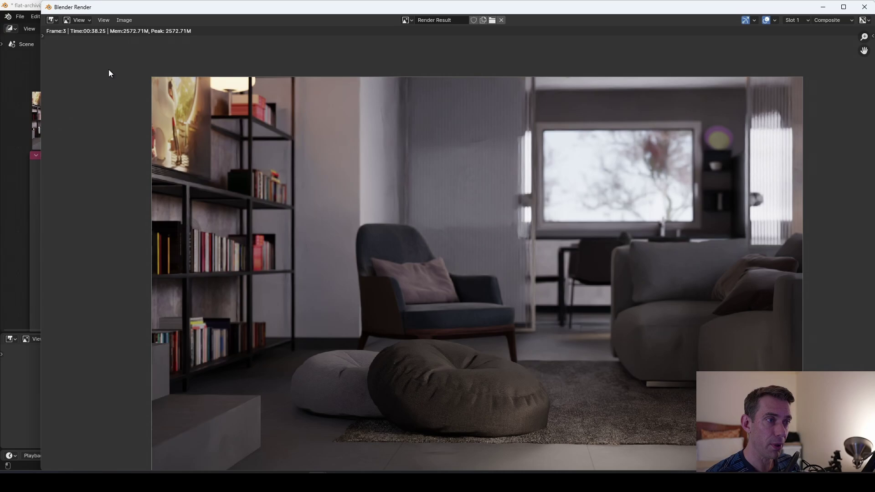
key(Escape)
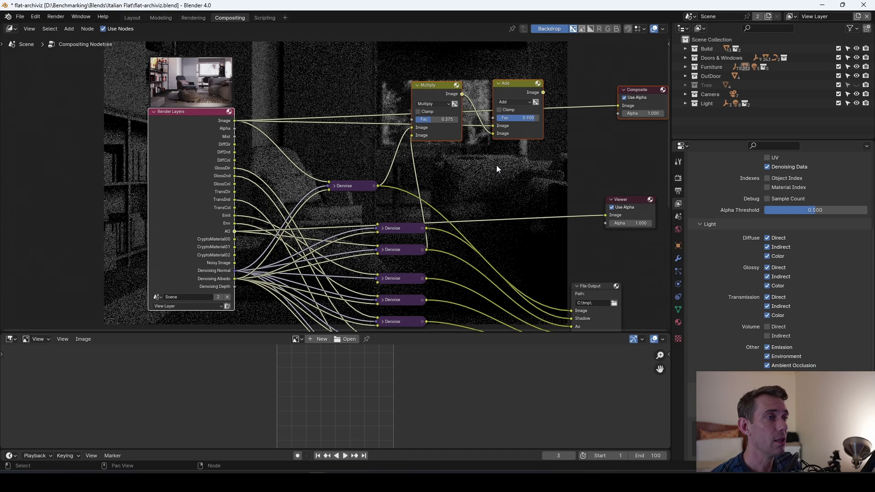
scroll(496, 165, up, 2)
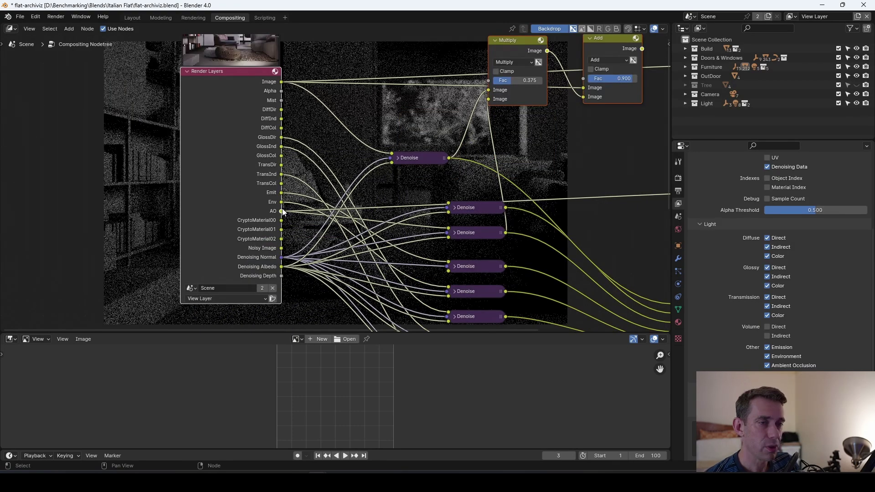
middle_drag(630, 275, 517, 120)
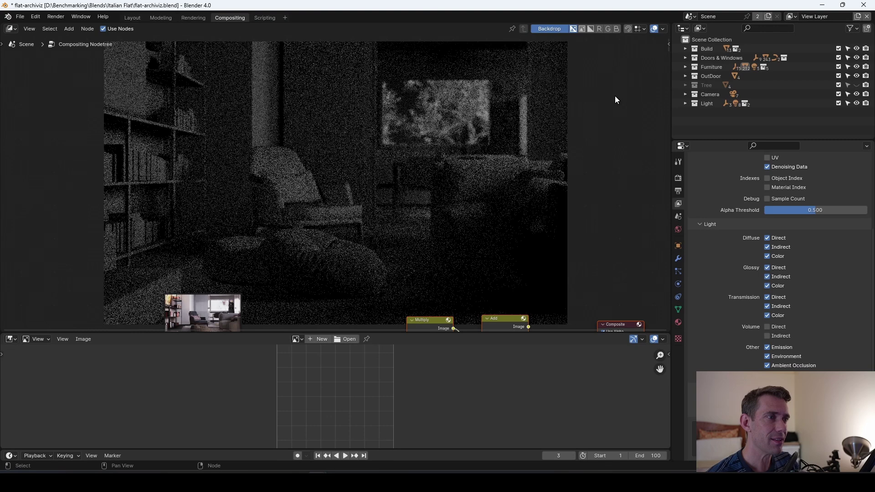
middle_drag(614, 100, 591, 140)
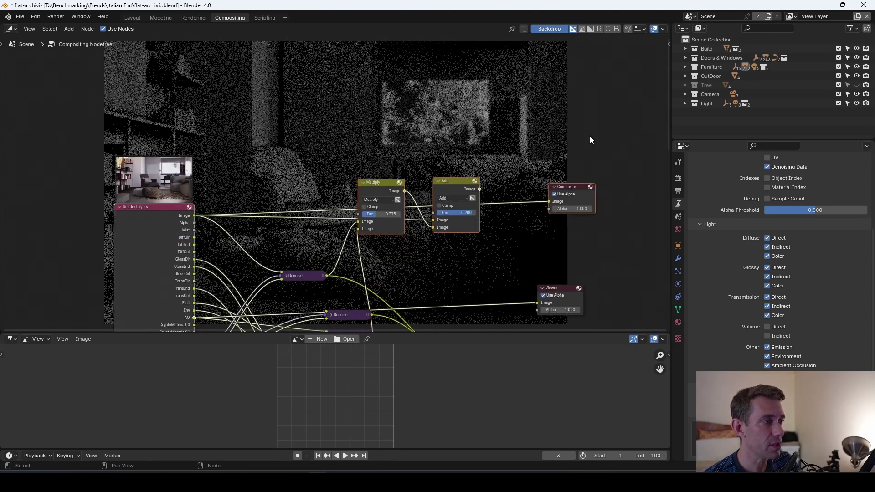
- Preview each of the two Denoise outputs in the Viewer, then bring the Multiply and Add nodes into view
shift+scroll(312, 192, down, 3)
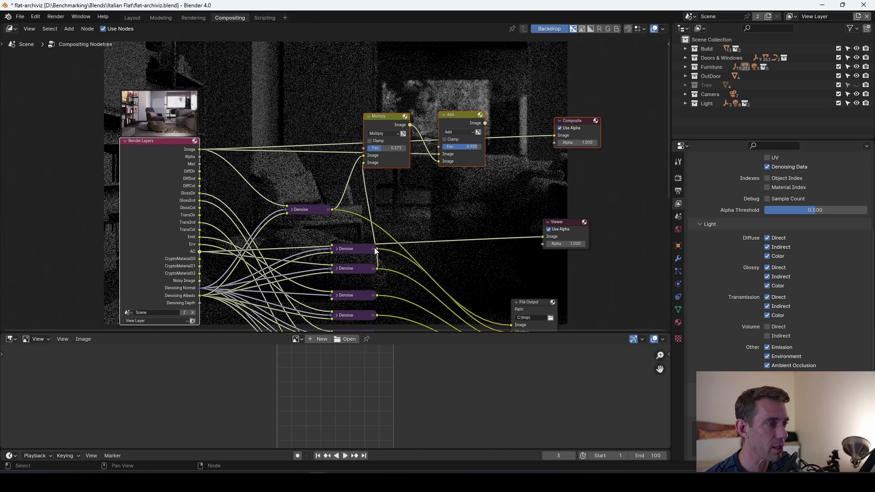
ctrl+shift+click(377, 252)
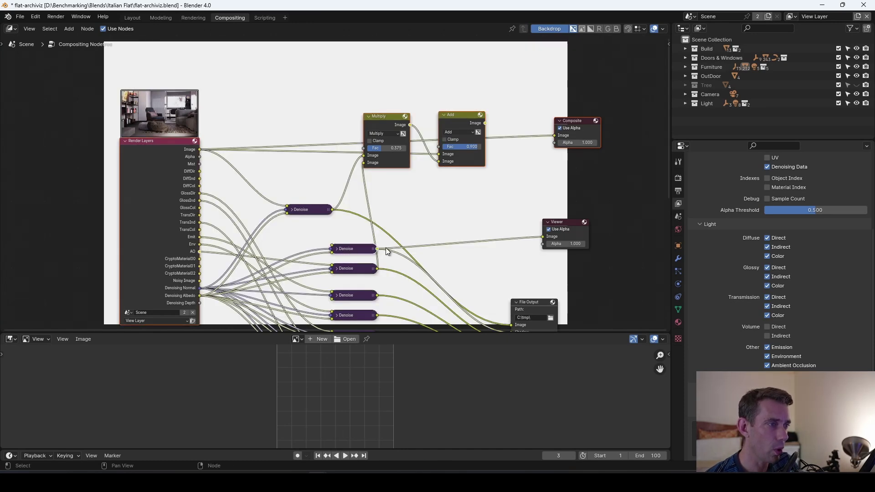
scroll(461, 246, up, 1)
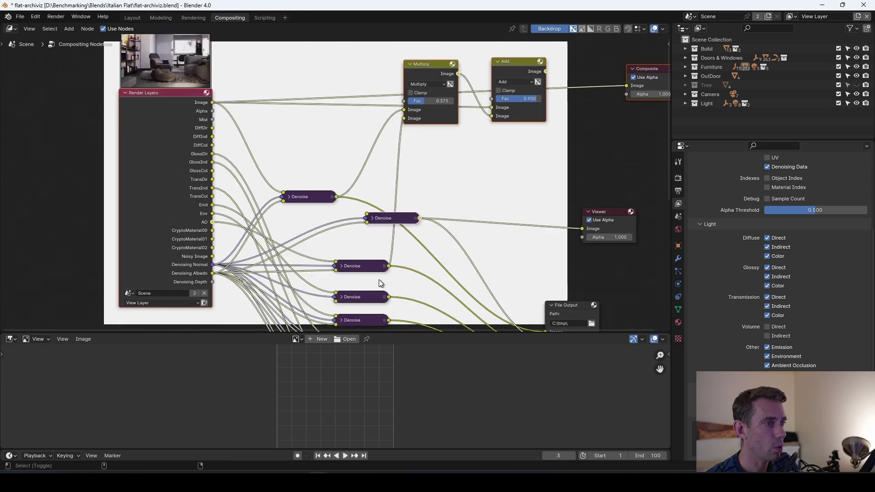
ctrl+shift+click(388, 266)
middle_drag(493, 182, 397, 258)
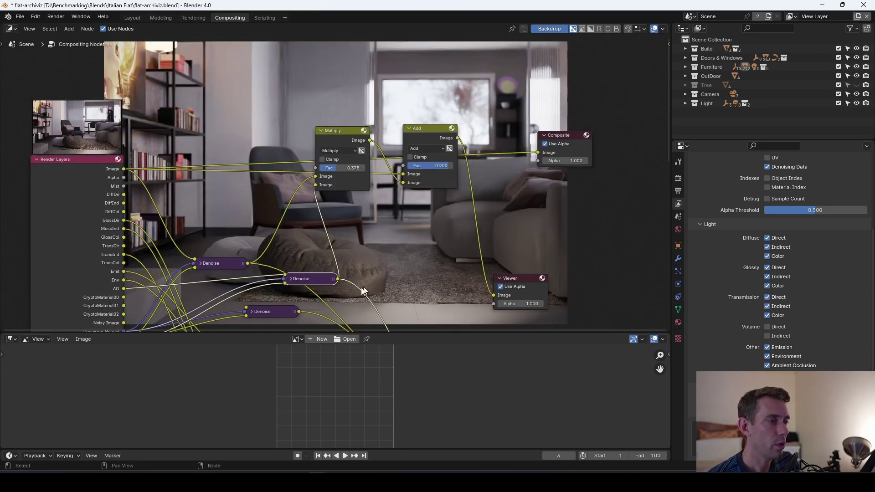
- Connect the denoised pass into the Add node's second image and set its Fac to 1.000
drag(337, 280, 403, 182)
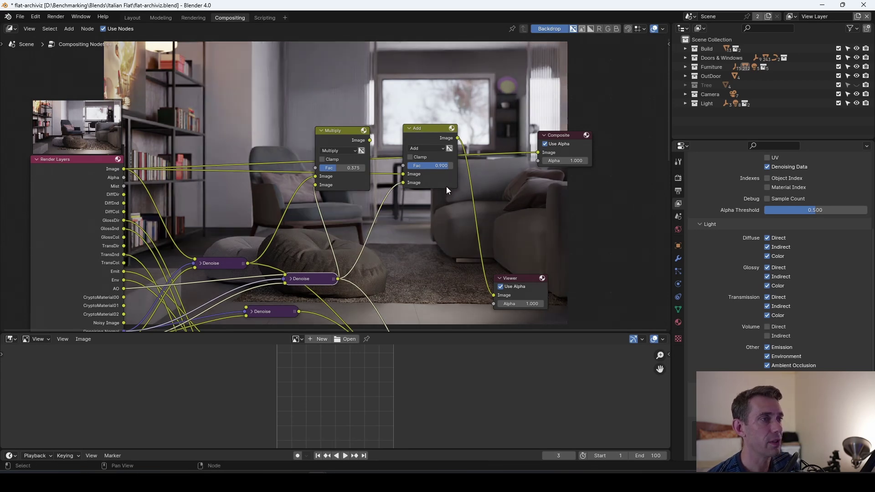
middle_drag(460, 206, 478, 268)
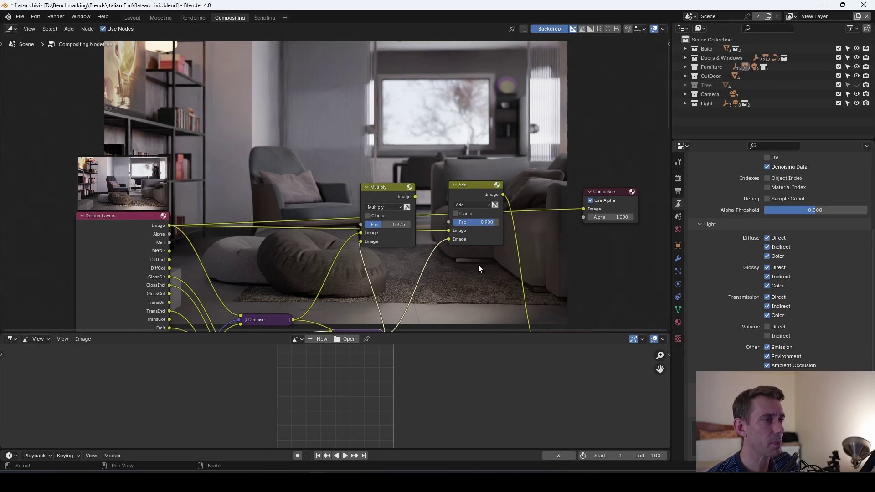
click(499, 223)
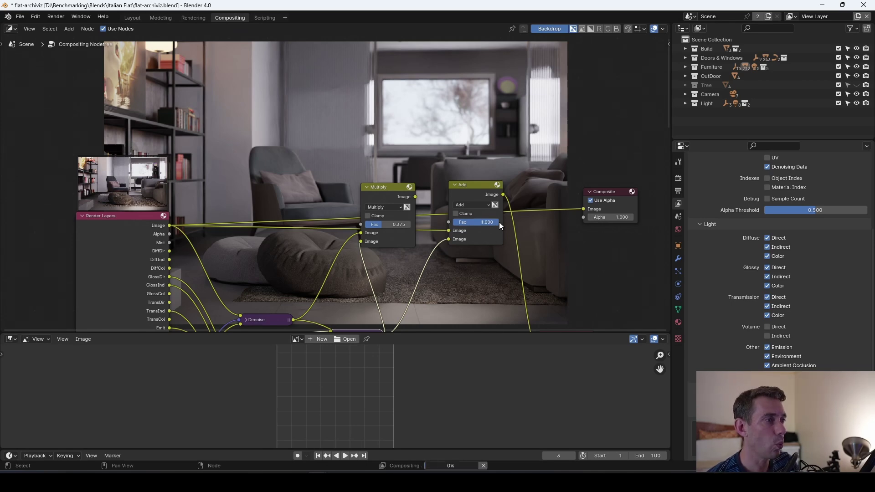
click(486, 223)
text(5)
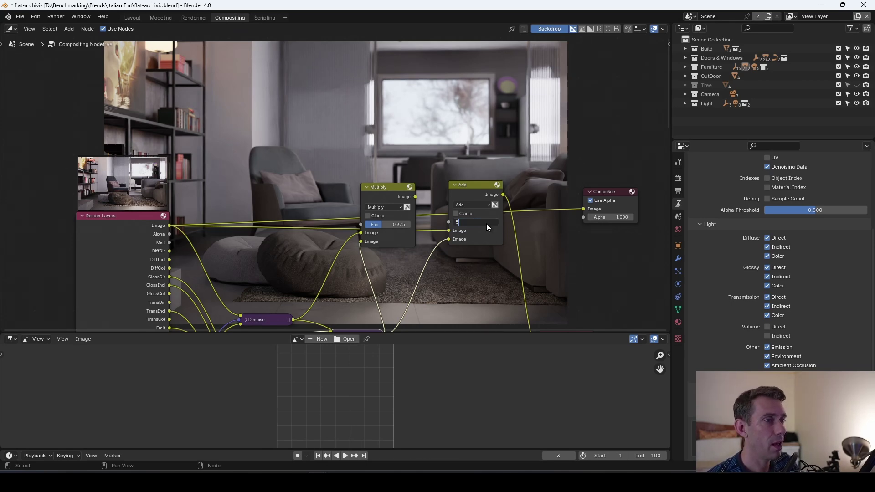
key(Return)
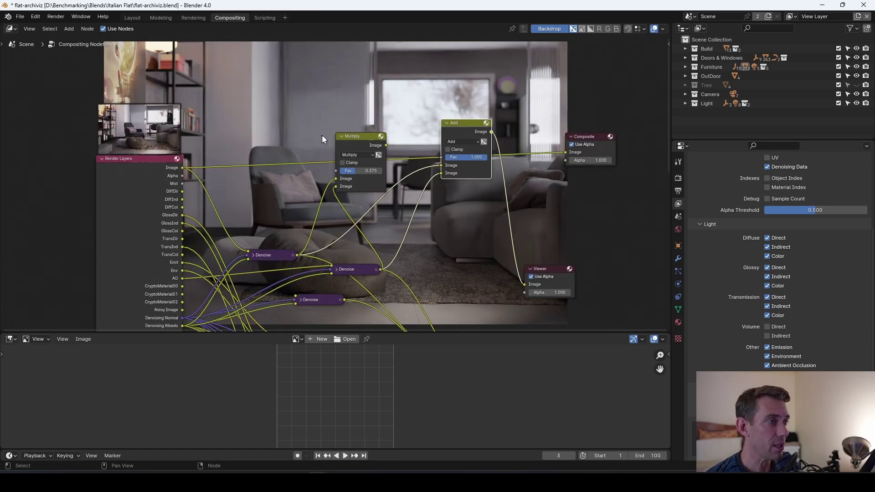
- Preview the Multiply node's output, link it into the Add node, then preview the Add result
mouse_move(355, 140)
mouse_down()
mouse_move(366, 133)
mouse_move(355, 129)
mouse_up()
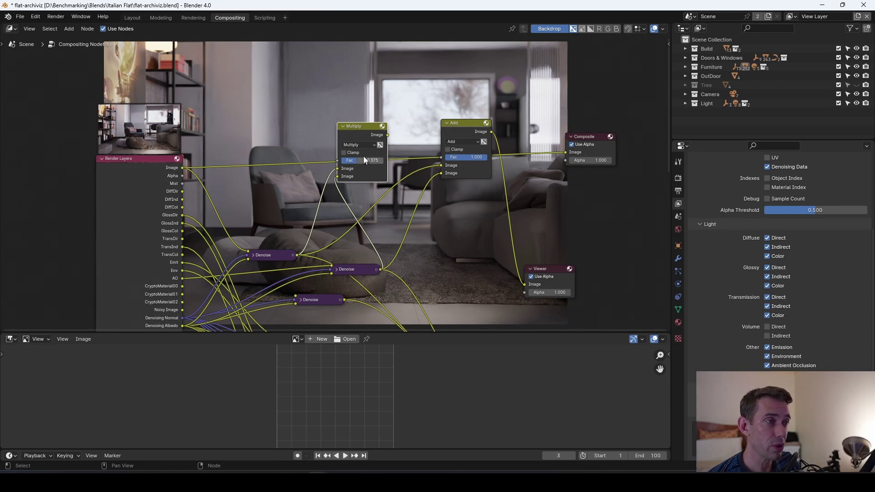
ctrl+shift+click(387, 135)
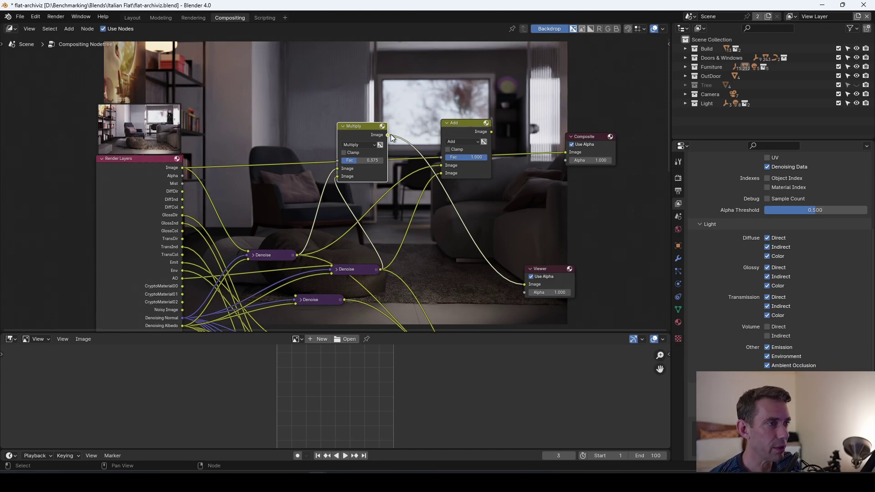
drag(389, 136, 441, 174)
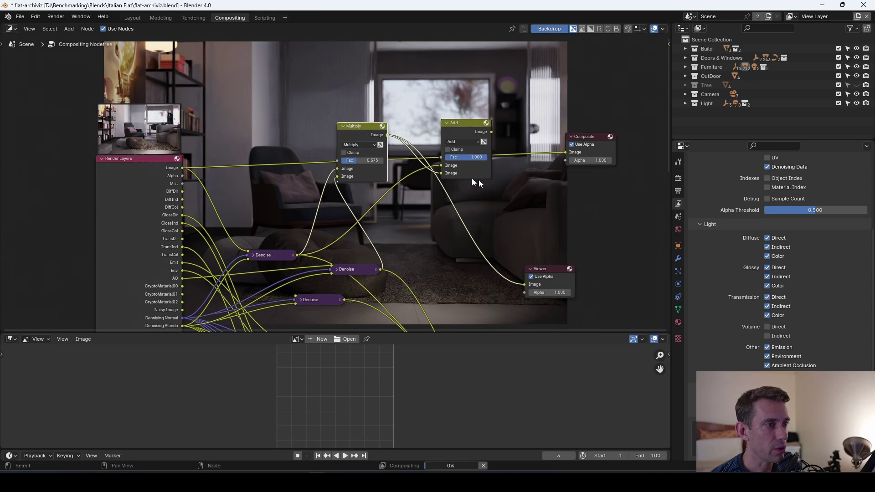
ctrl+shift+click(491, 132)
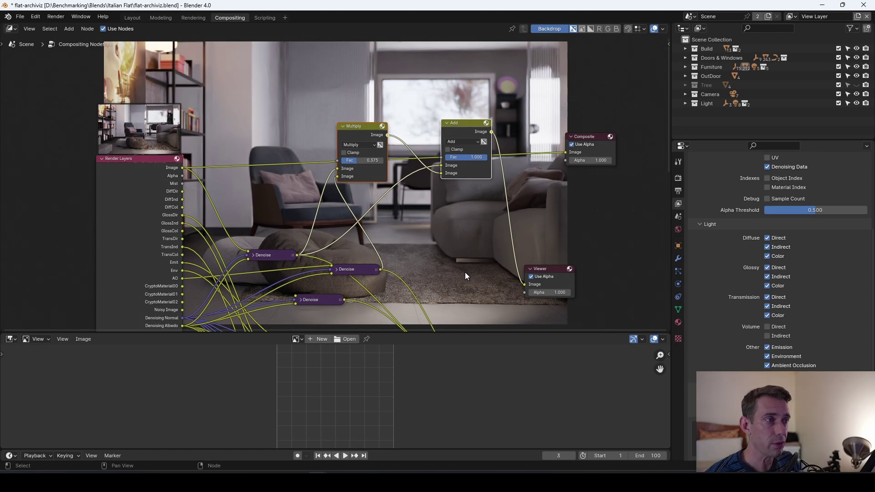
- Bring up the last render and toggle repeatedly between the Slot 2 and Slot 3 renders
key(F12)
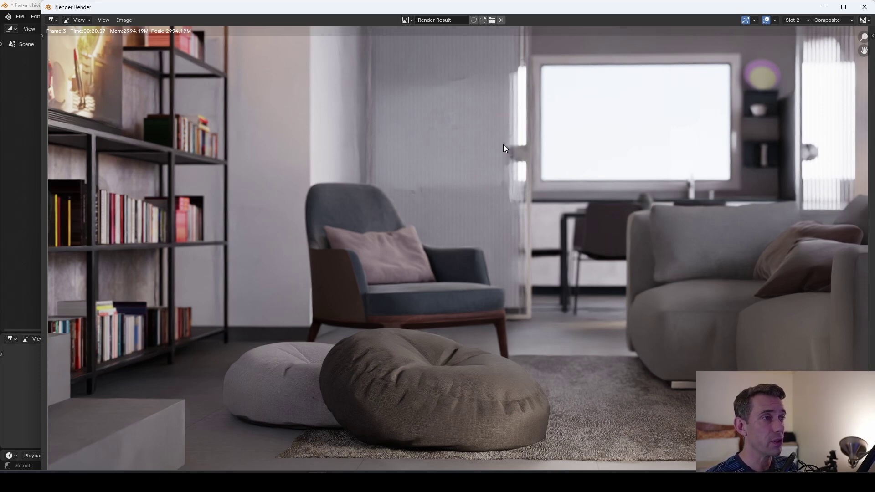
key(j)
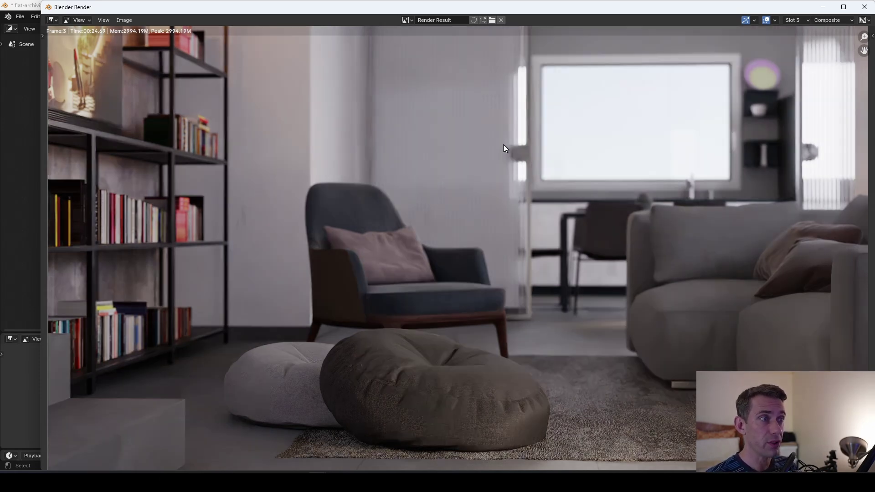
key(alt+j)
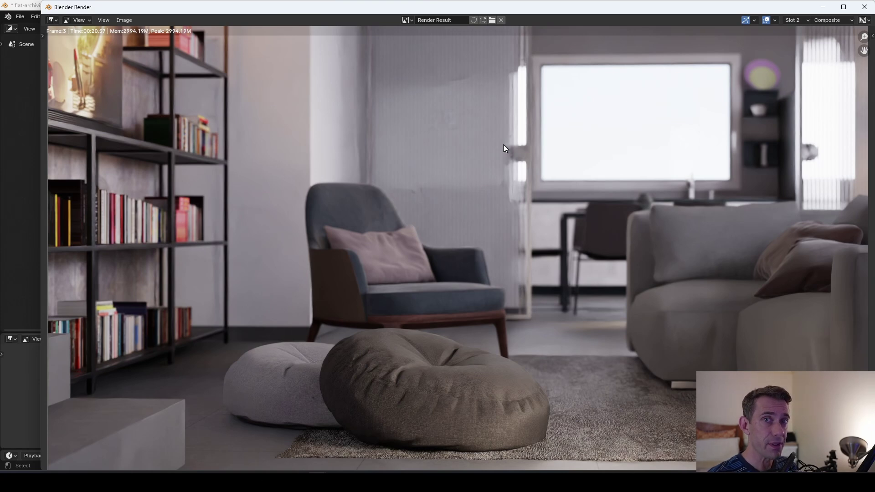
key(j)
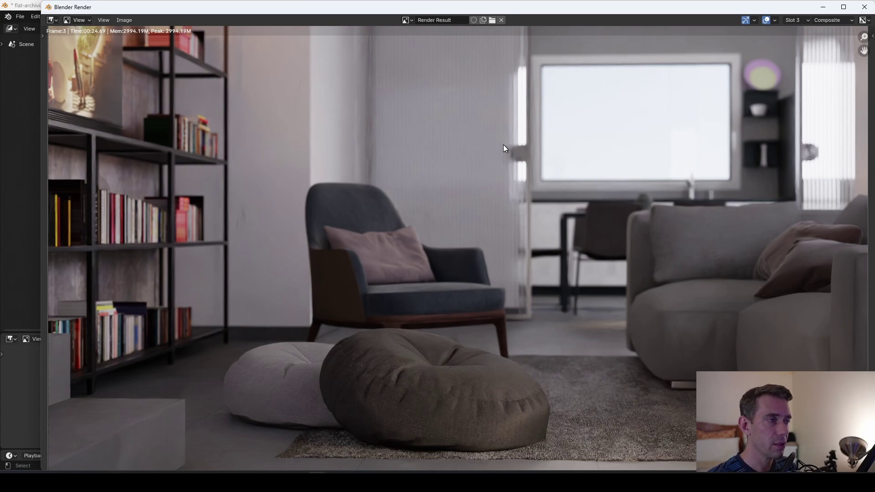
key(alt+j)
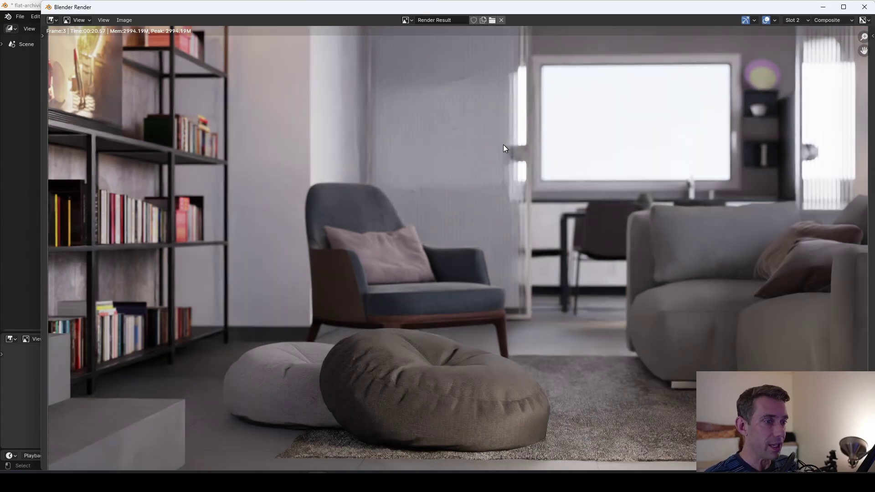
key(j)
key(alt+j)
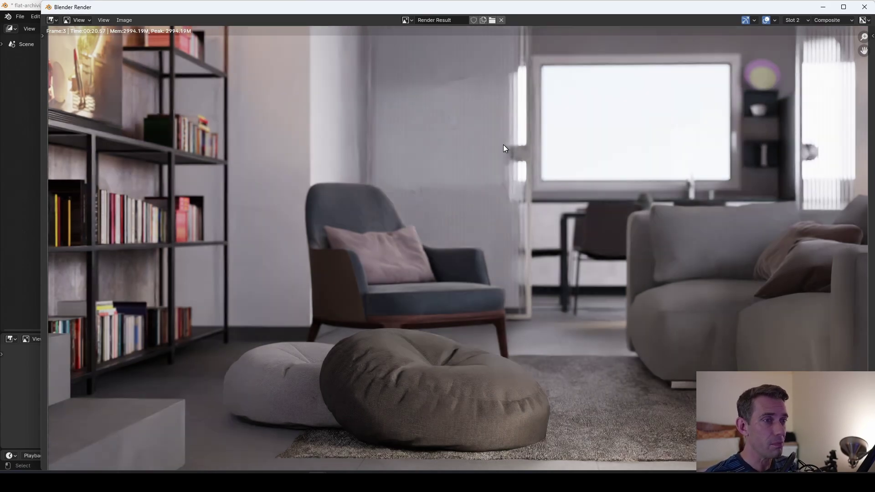
key(j)
key(alt+j)
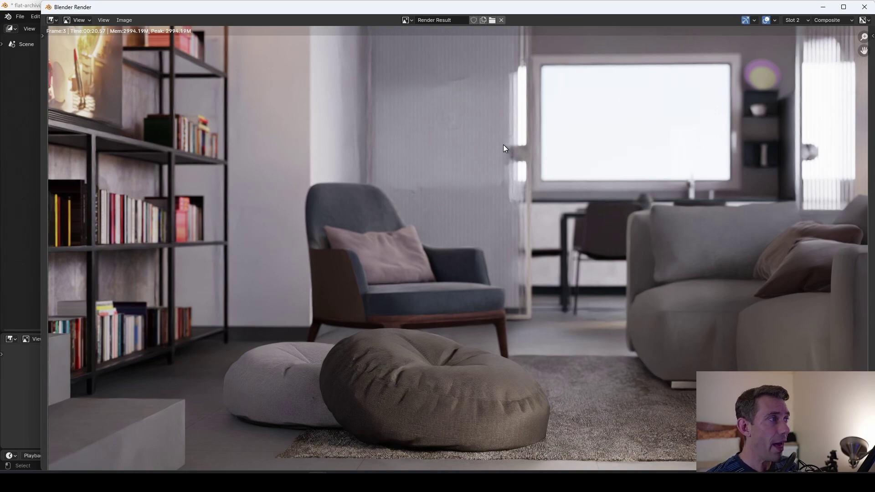
key(j)
key(alt+j)
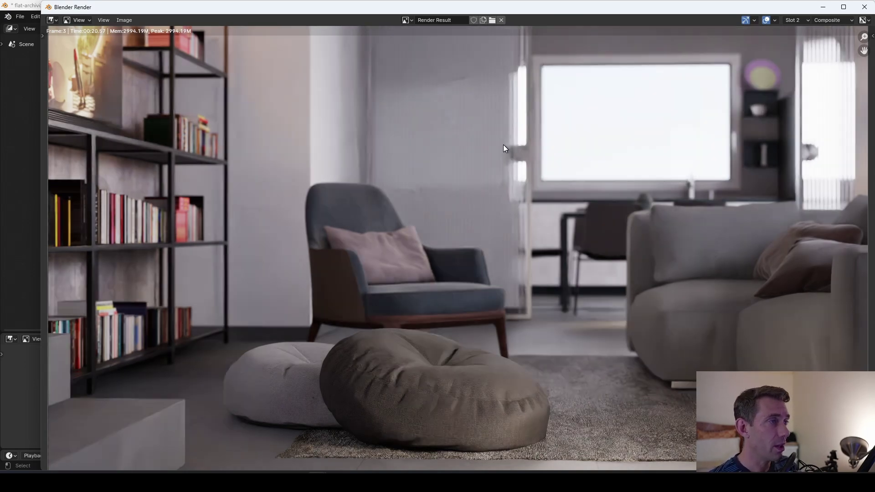
key(j)
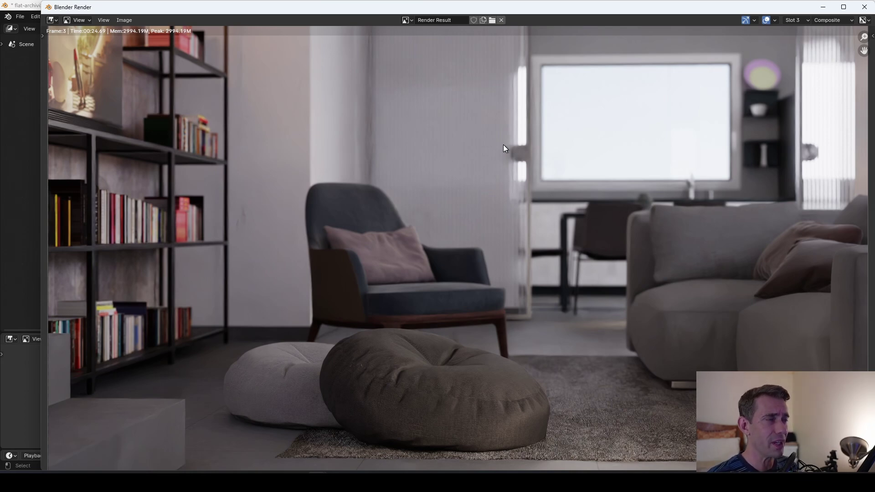
key(alt+j)
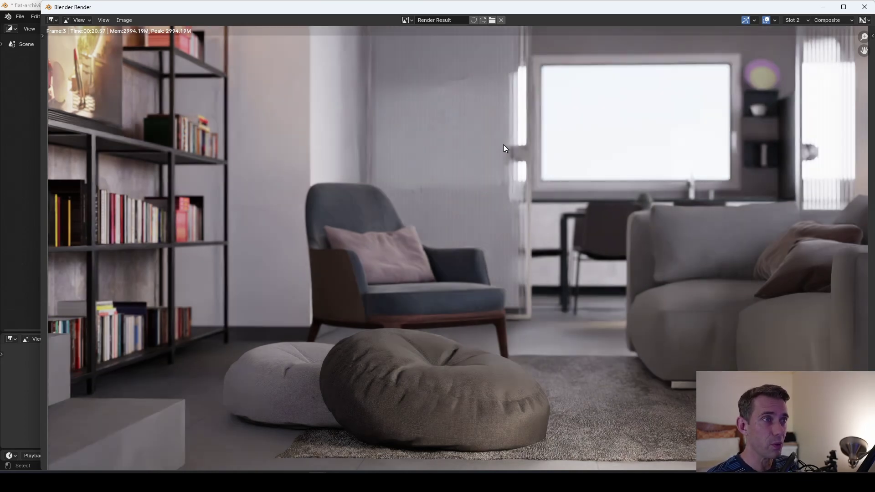
key(j)
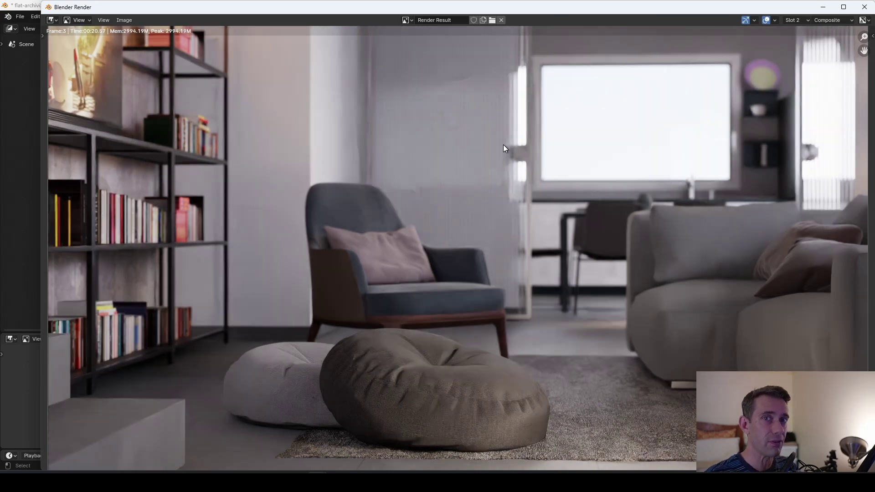
scroll(526, 215, down, 1)
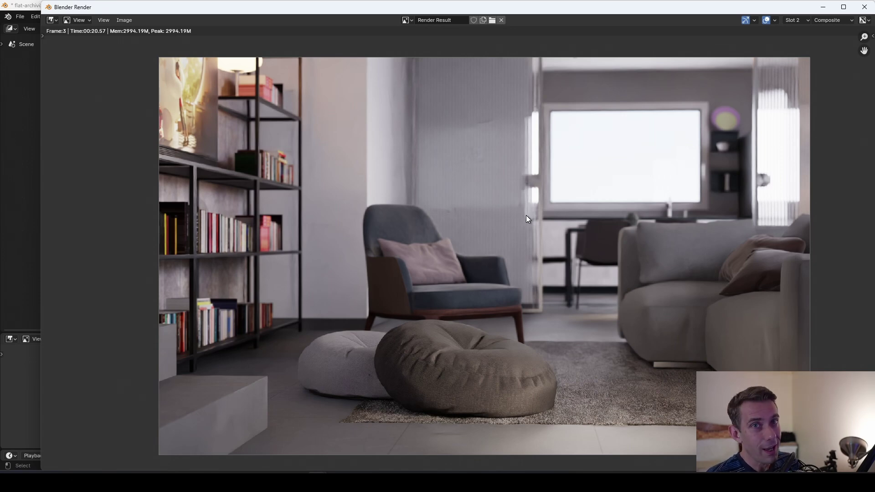
- Zoom in on the living-room render in the Image Editor
scroll(503, 144, up, 1)
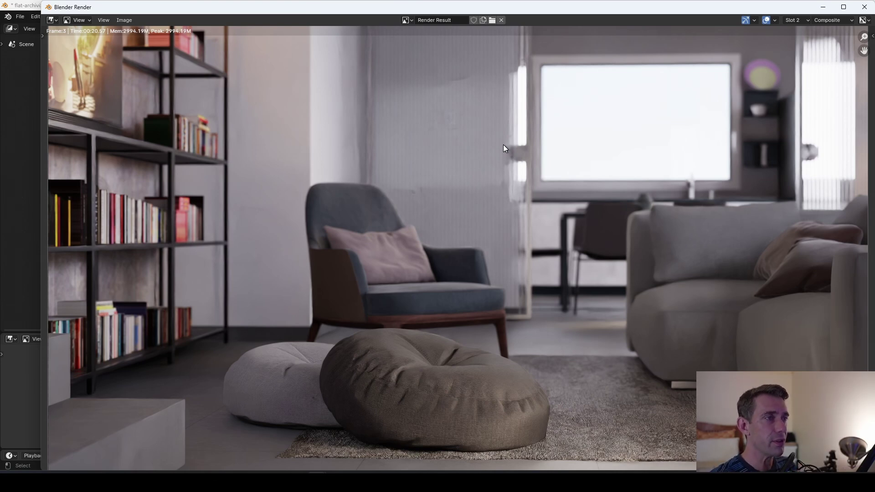
- Switch to Slot 3, zoom into the bookshelf detail, then return to Slot 2 fitted in view
key(j)
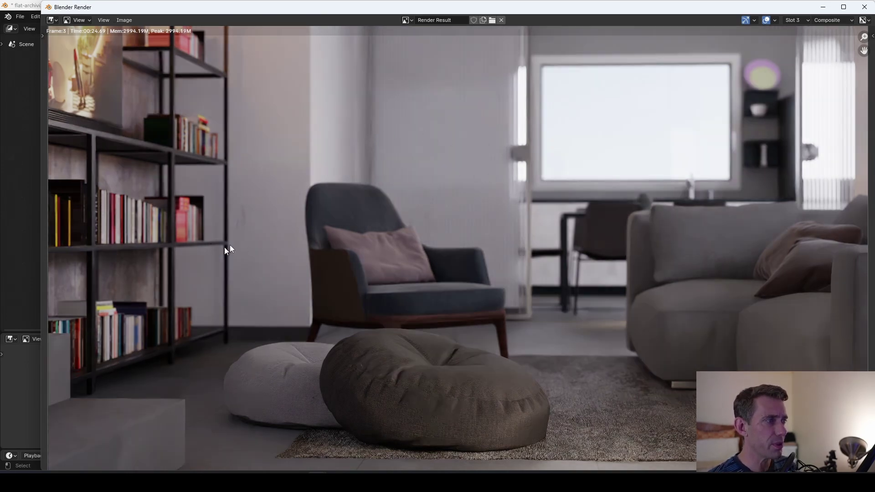
scroll(228, 238, up, 4)
middle_drag(228, 238, 436, 170)
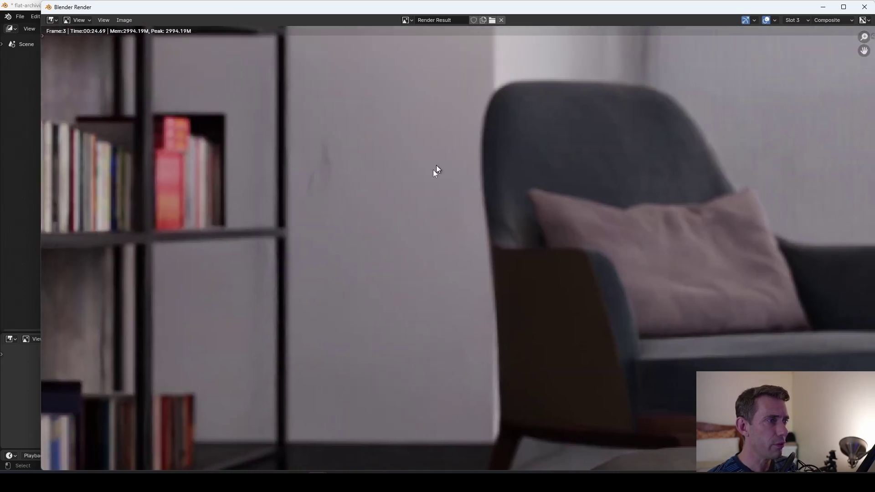
key(Home)
key(alt+j)
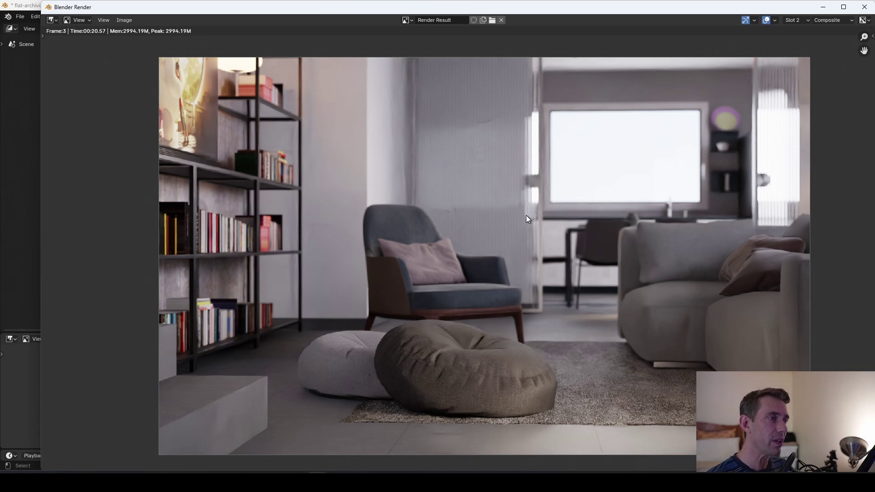
- Close the render window and drag the Add node's Fac up to 1.000
key(Escape)
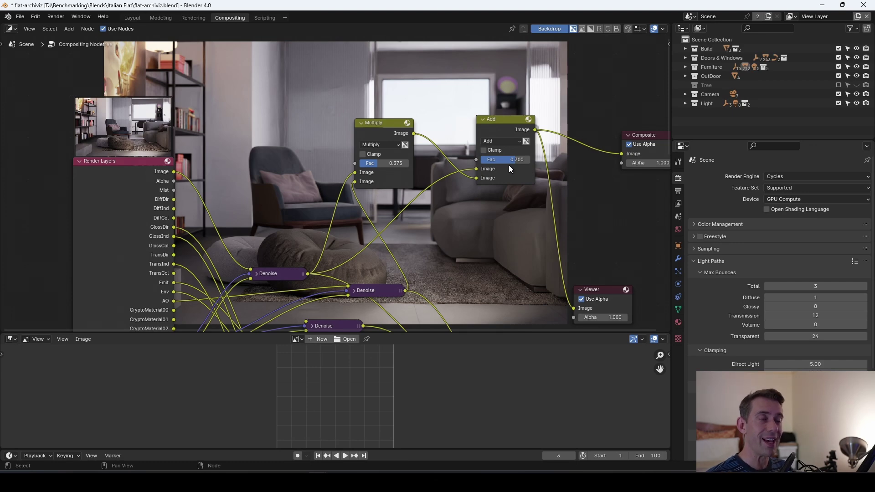
drag(497, 161, 509, 160)
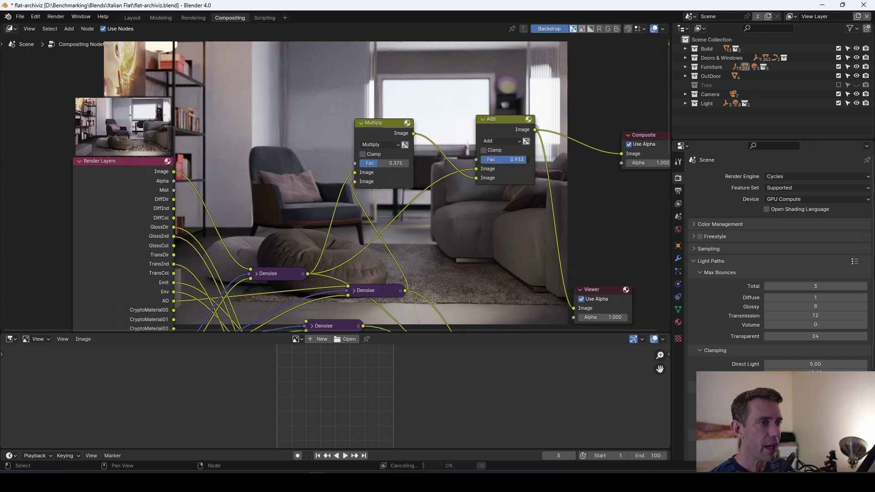
drag(527, 300, 529, 249)
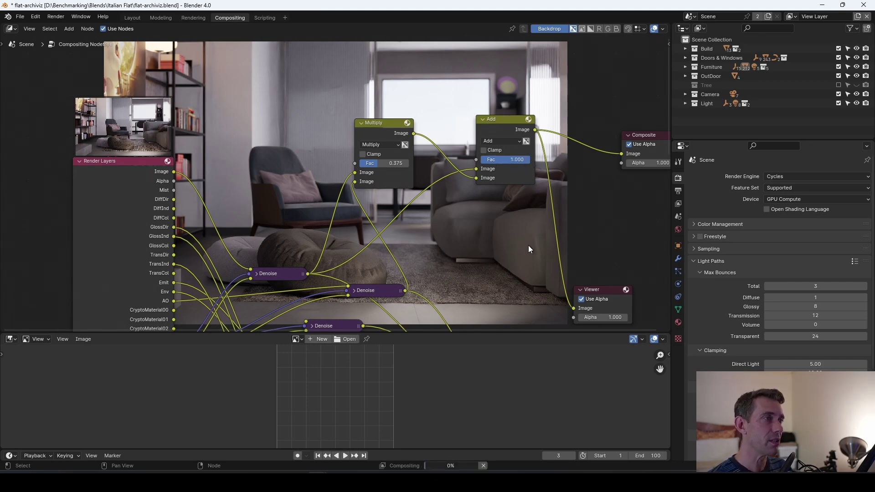
- Preview the Noisy Image pass, then the Add node's clean result, in the backdrop
scroll(236, 250, down, 1)
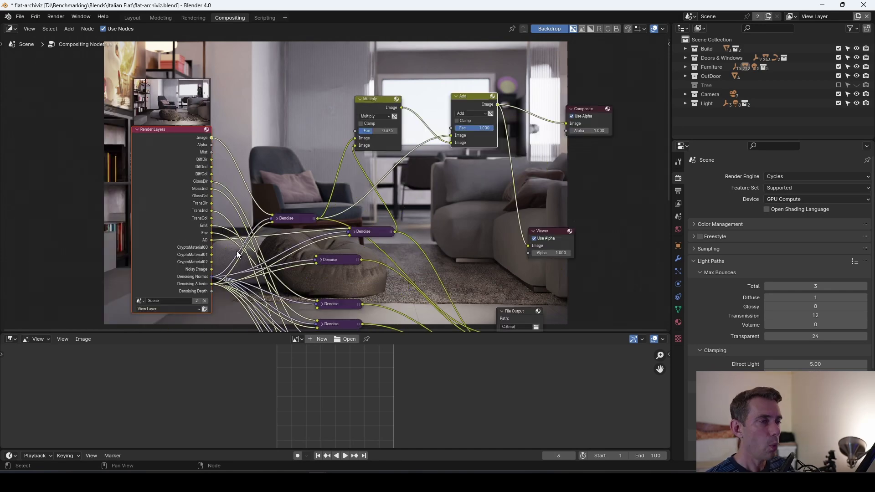
ctrl+shift+click(212, 270)
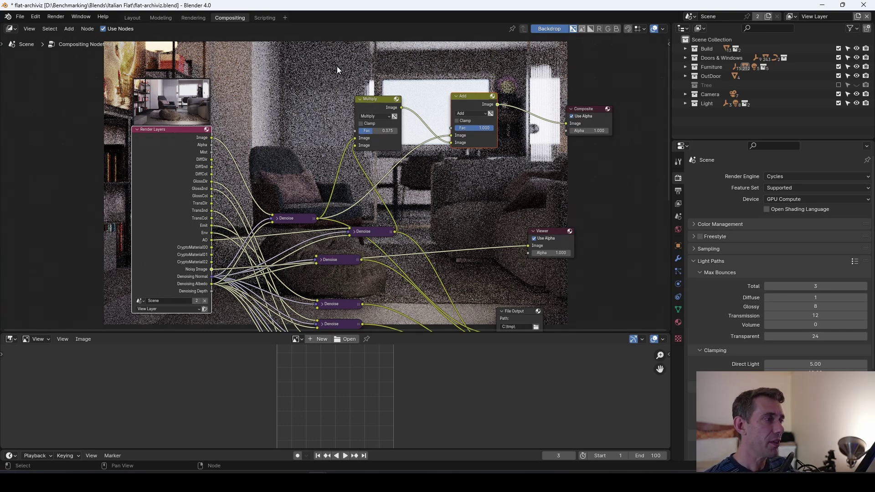
ctrl+shift+click(499, 107)
middle_drag(581, 190, 626, 320)
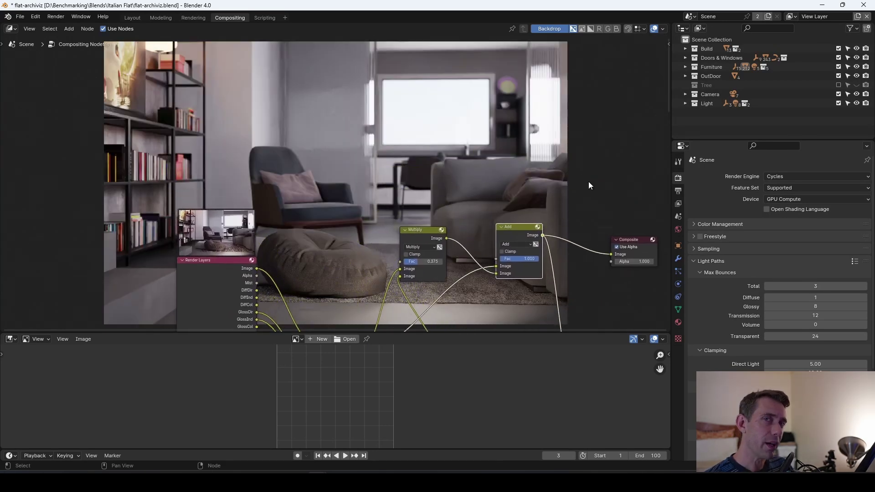